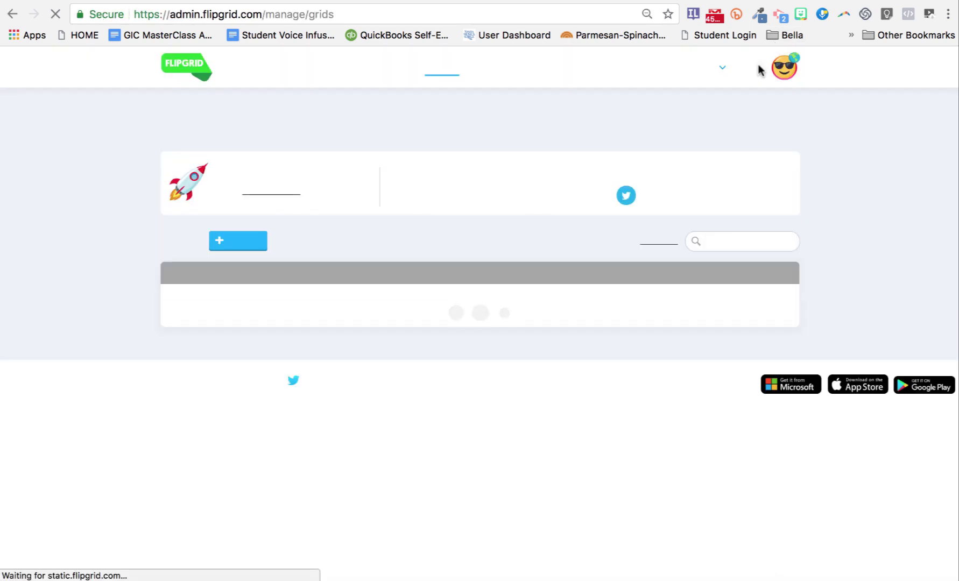
Step: Wait for the My Grids dashboard to load with its 20 existing grids
mouse_move(758, 64)
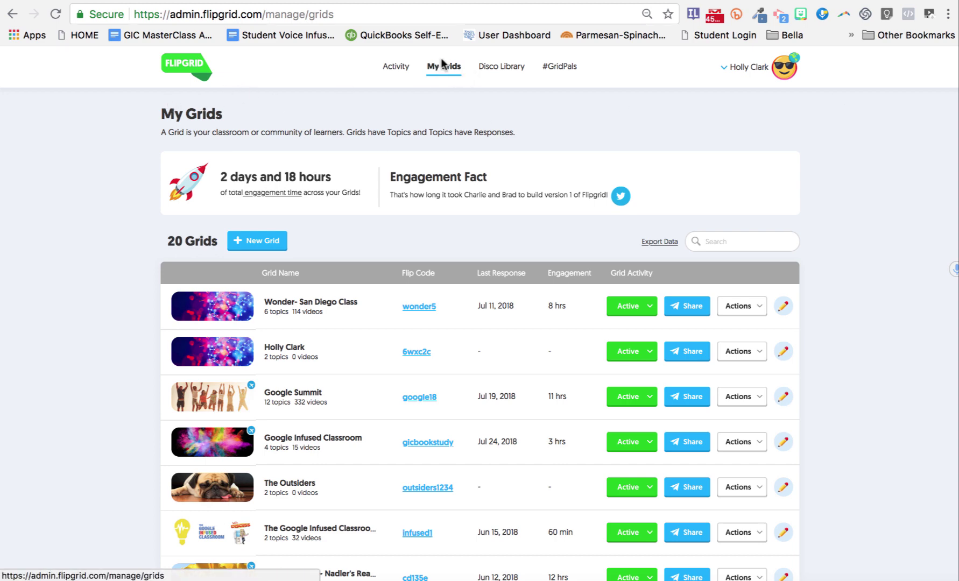
click(264, 241)
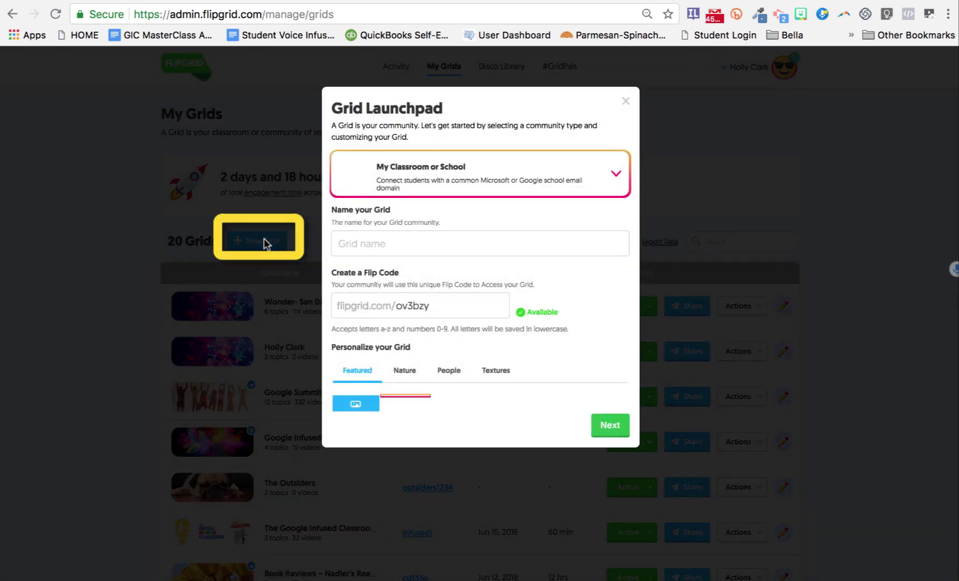
click(615, 179)
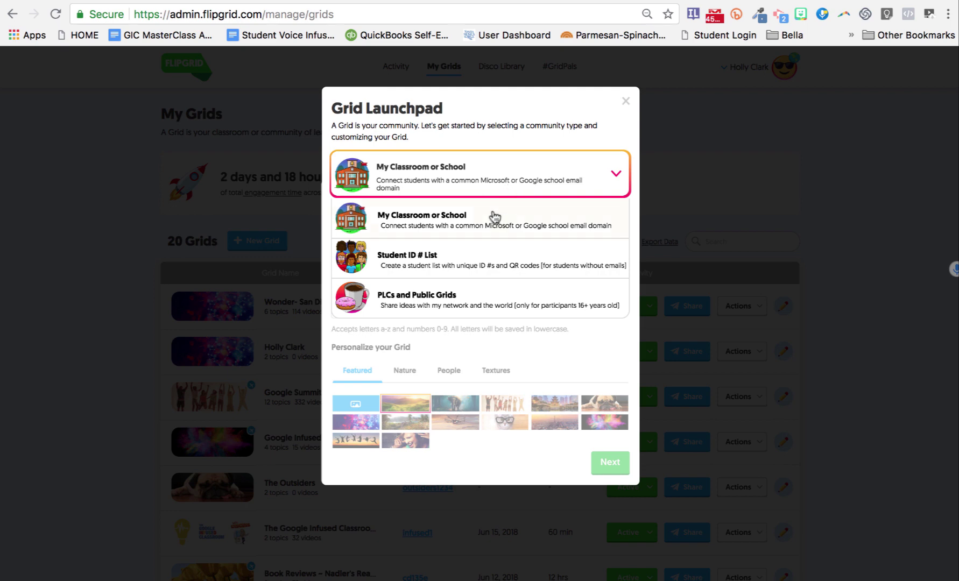
click(494, 217)
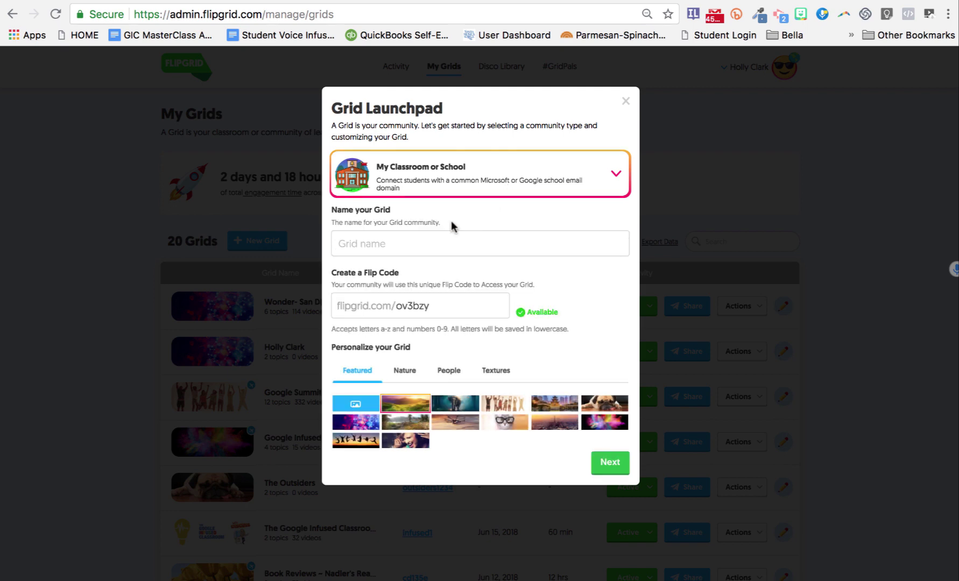
click(393, 243)
text(Example)
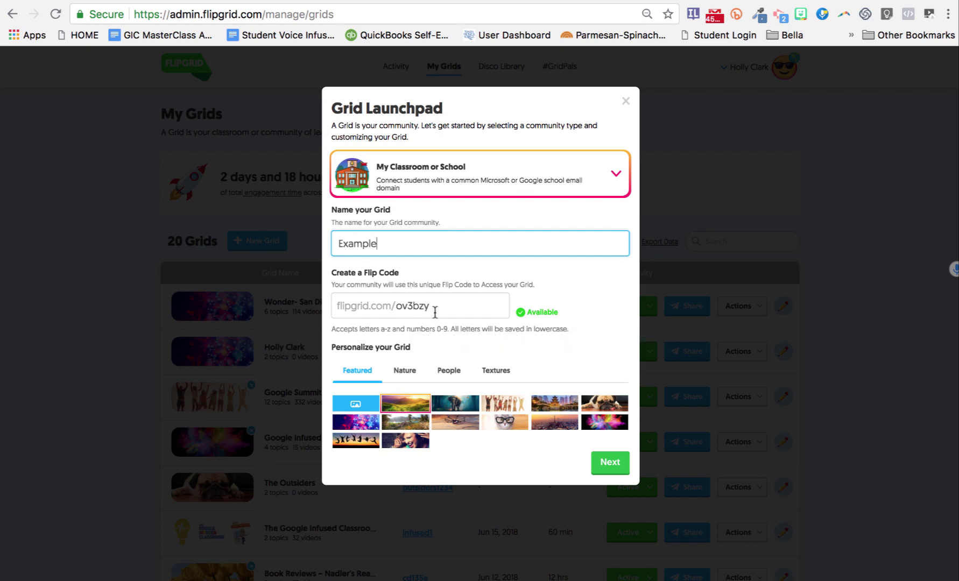
click(414, 302)
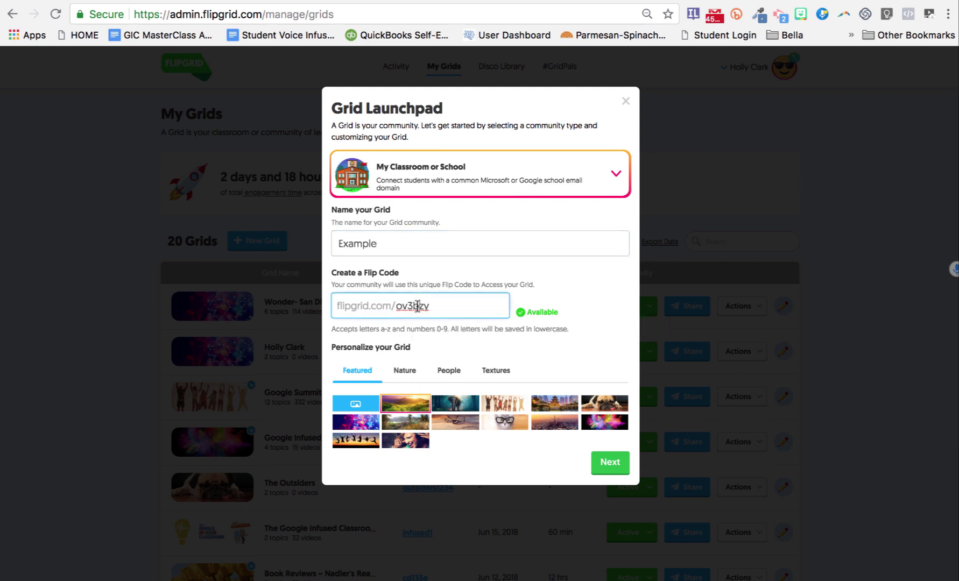
double_click(417, 306)
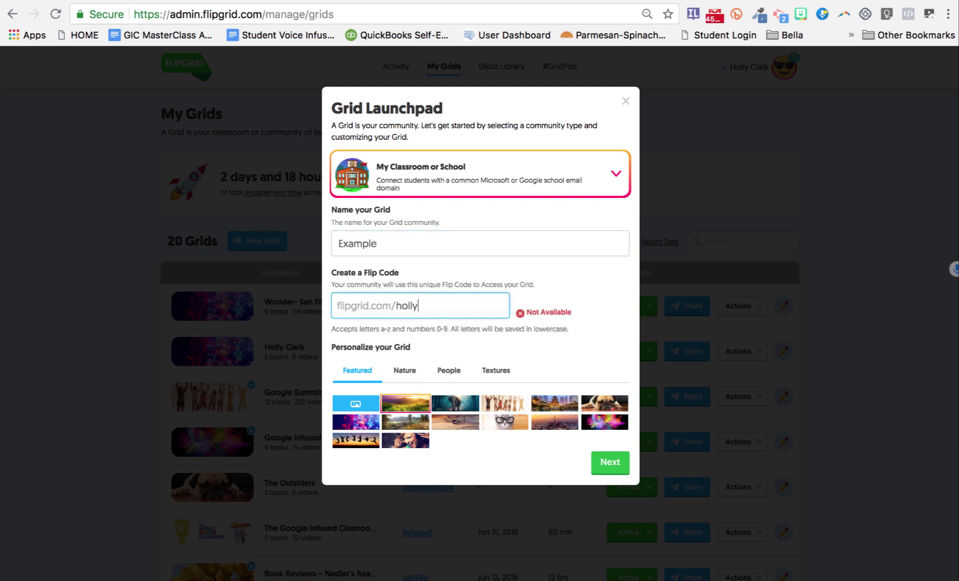
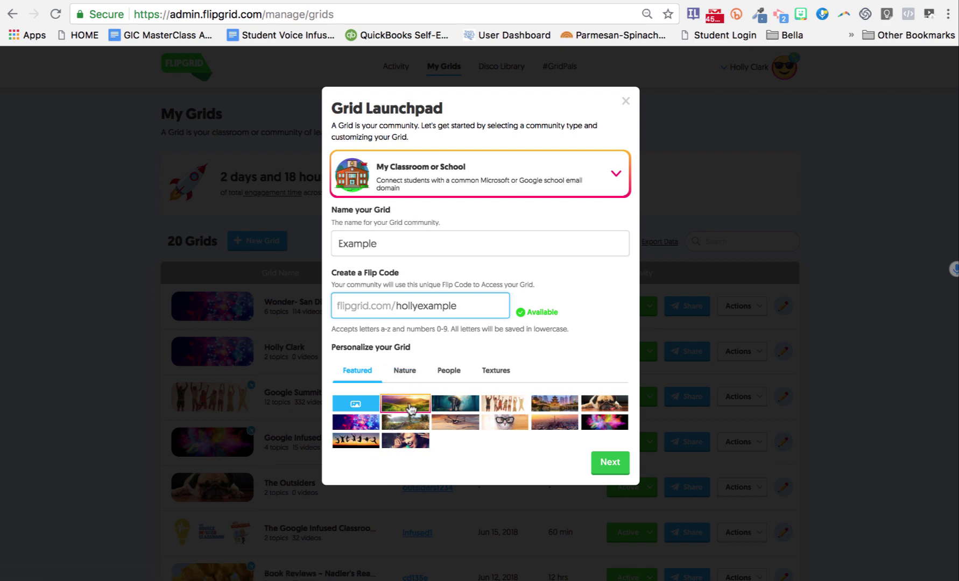
Step: Browse the Nature, People and Textures backgrounds, return to Featured, and continue
click(406, 371)
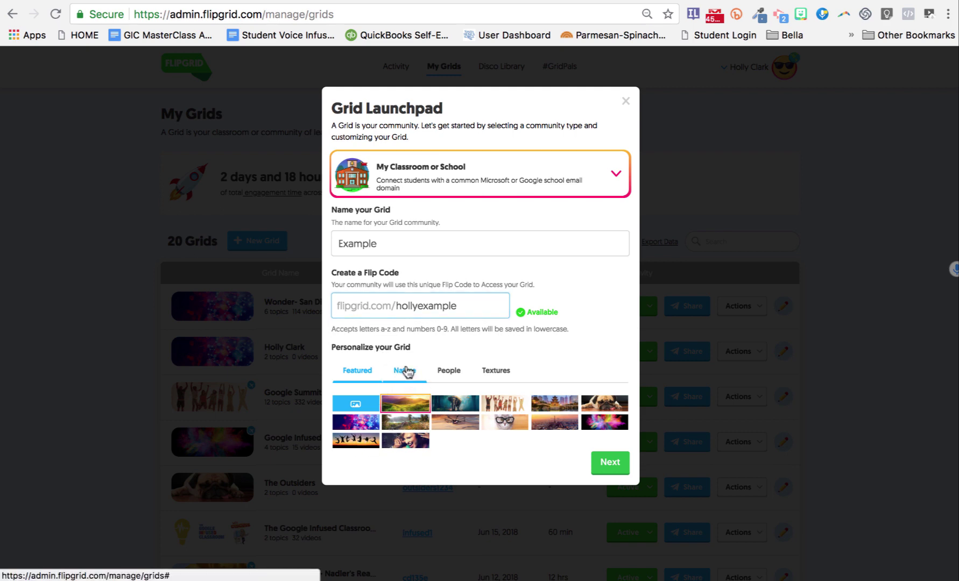
click(442, 373)
click(491, 372)
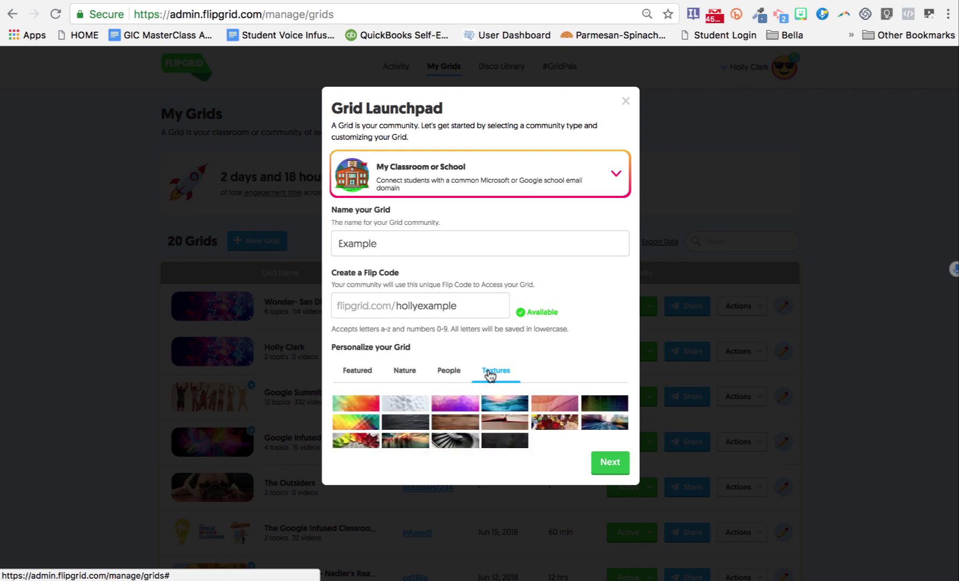
click(352, 375)
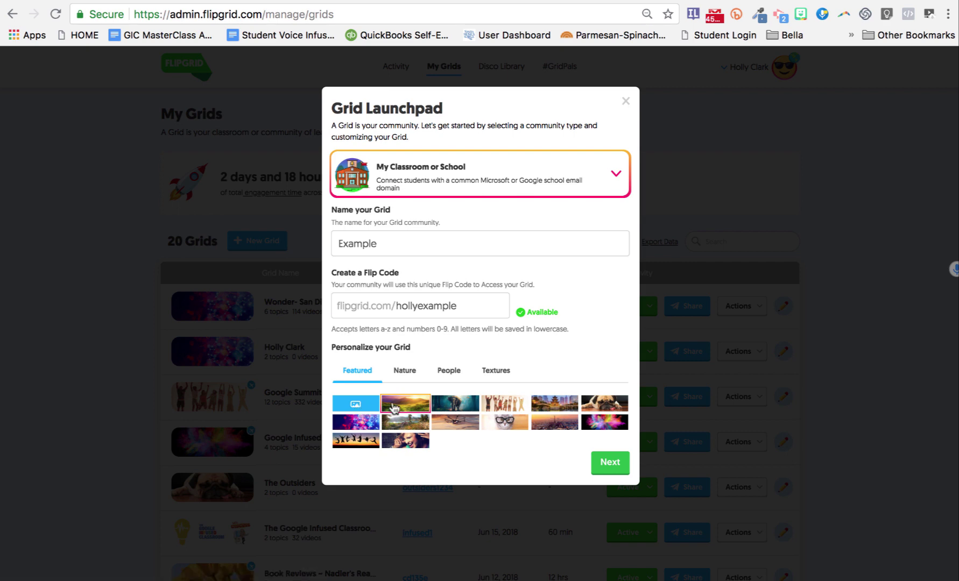
click(612, 462)
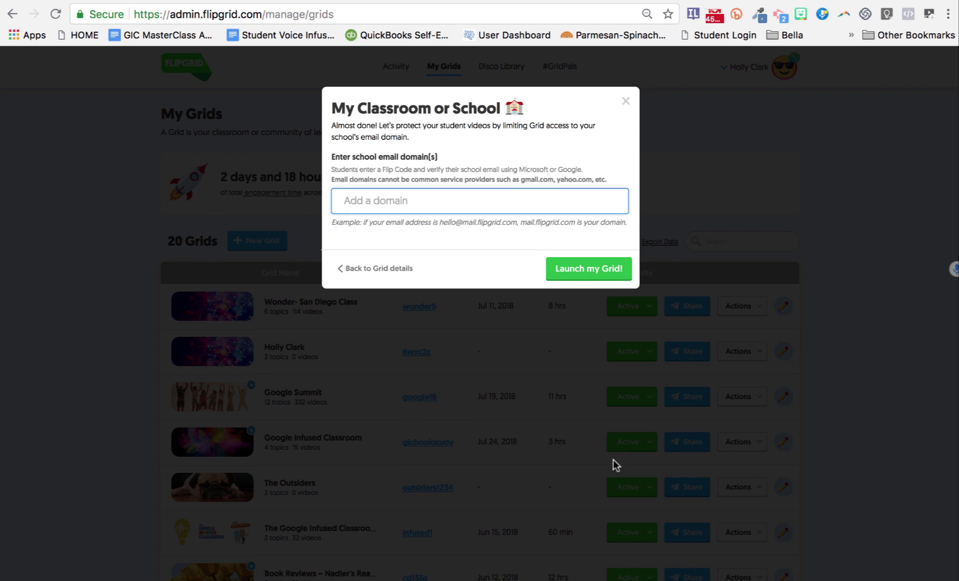
Step: Restrict the grid to the oakhillca.org email domain and launch it
text(oakhill)
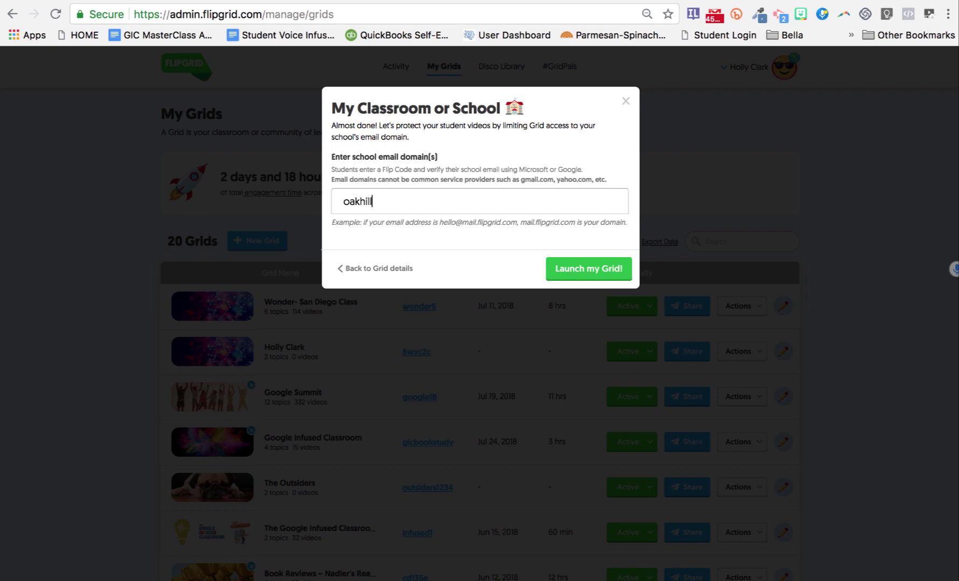
text(ca.org)
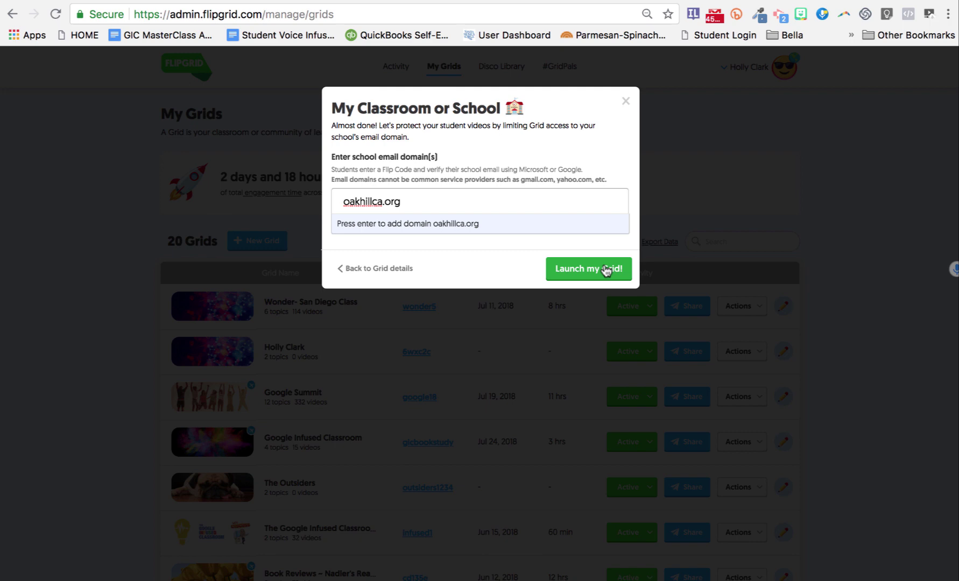
click(606, 271)
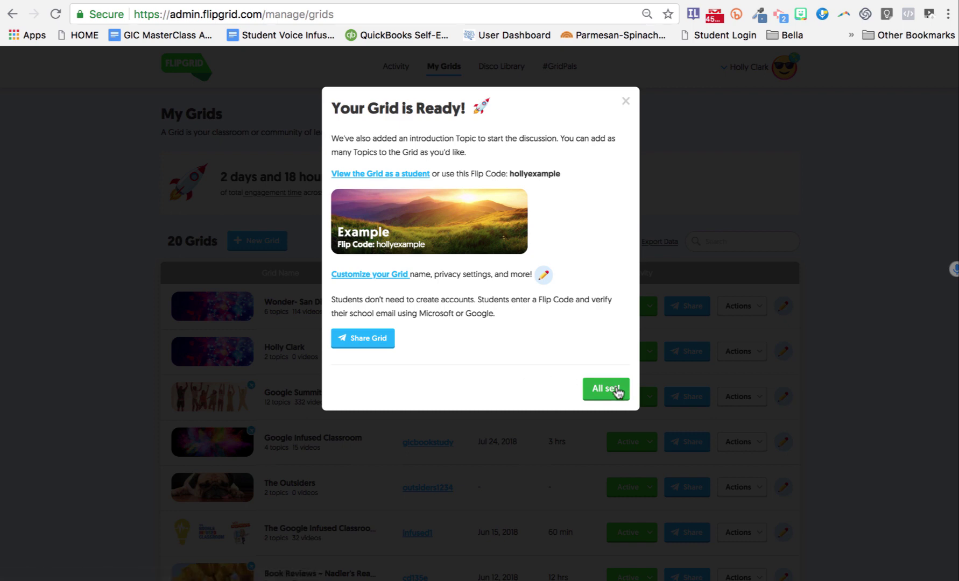
Step: Start another new grid of type Student ID # List named 'Example'
click(626, 101)
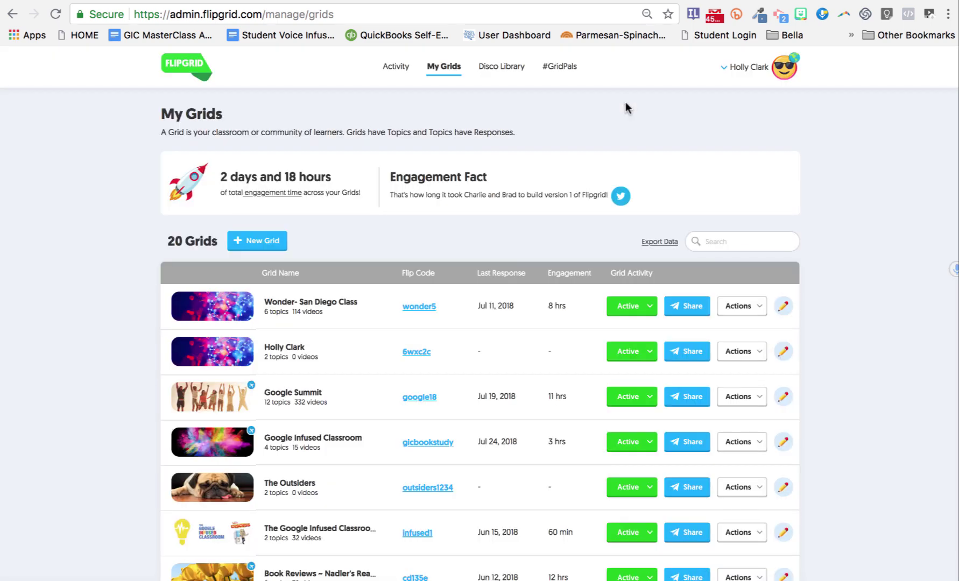
click(268, 240)
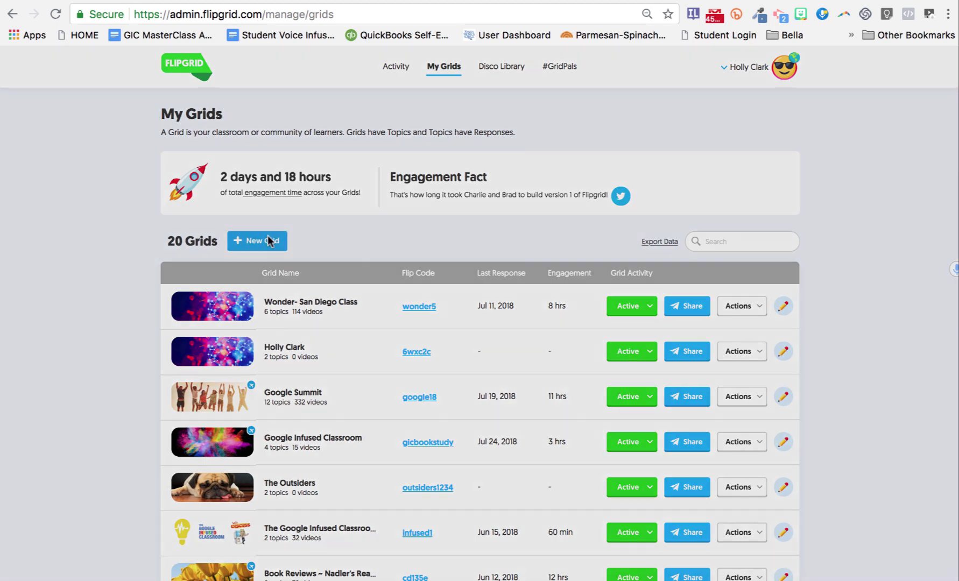
click(520, 180)
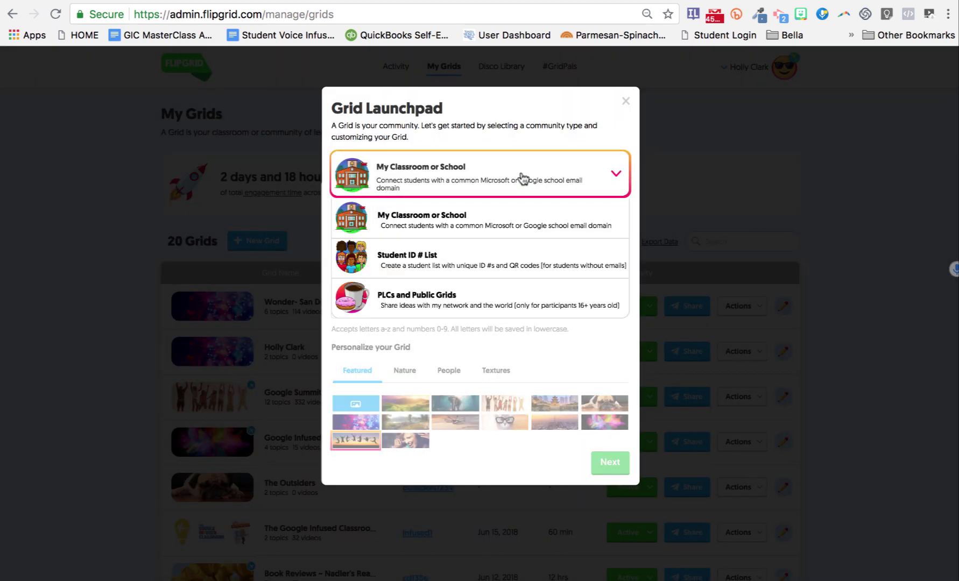
click(501, 263)
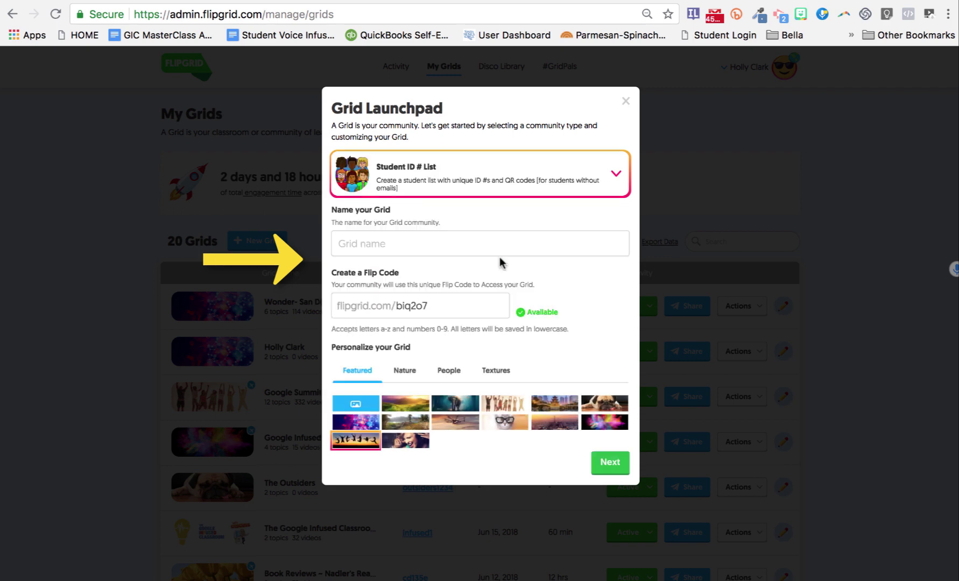
click(375, 244)
text(Example)
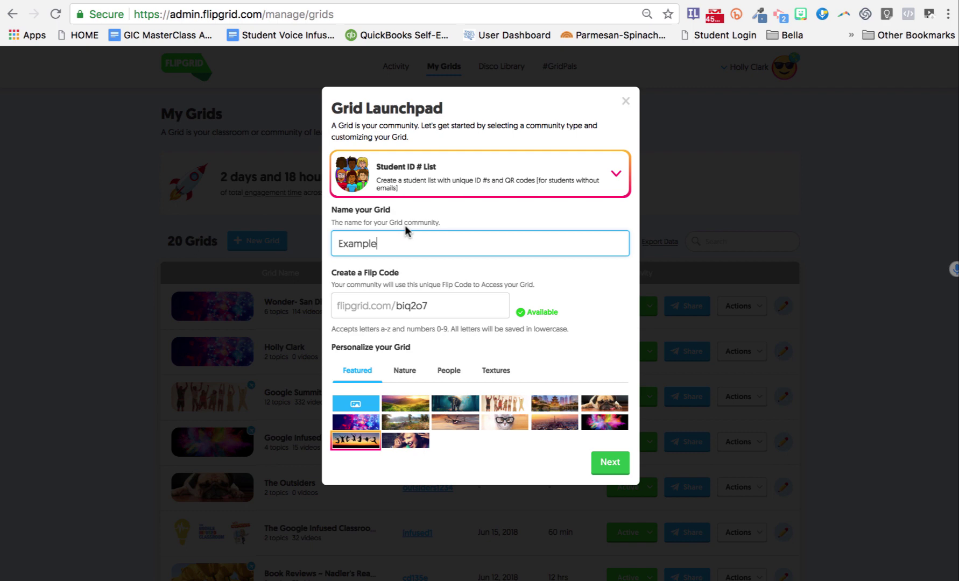
click(419, 304)
double_click(419, 304)
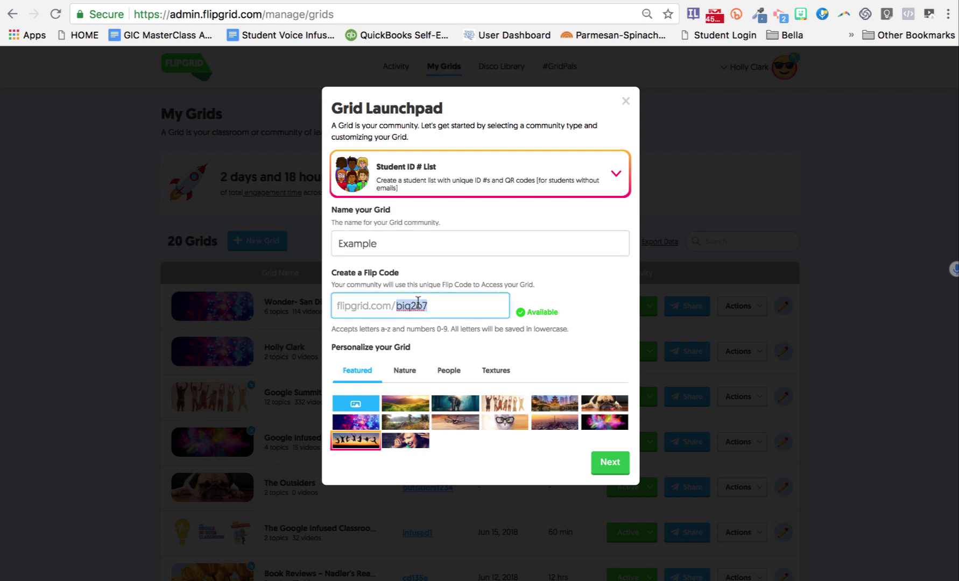
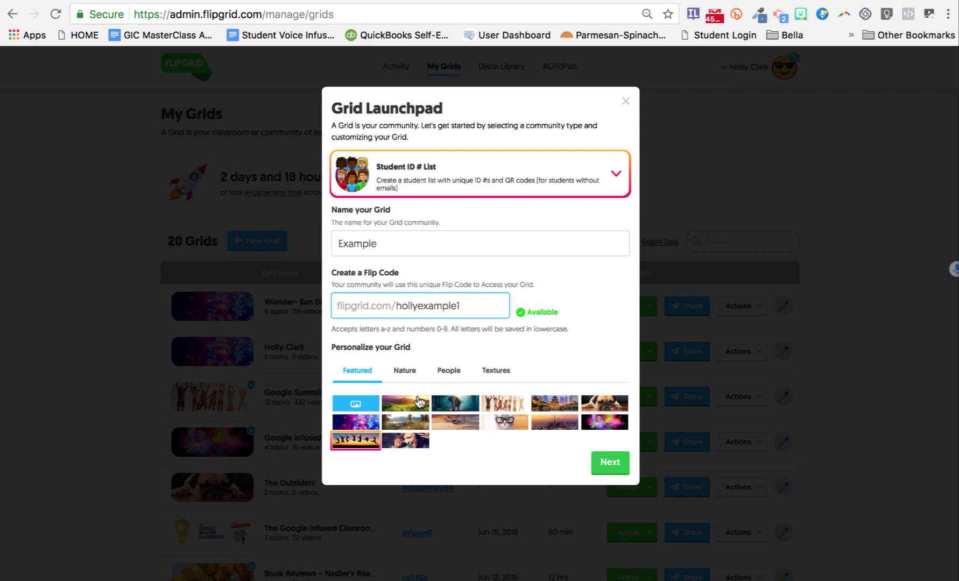
click(416, 403)
click(613, 463)
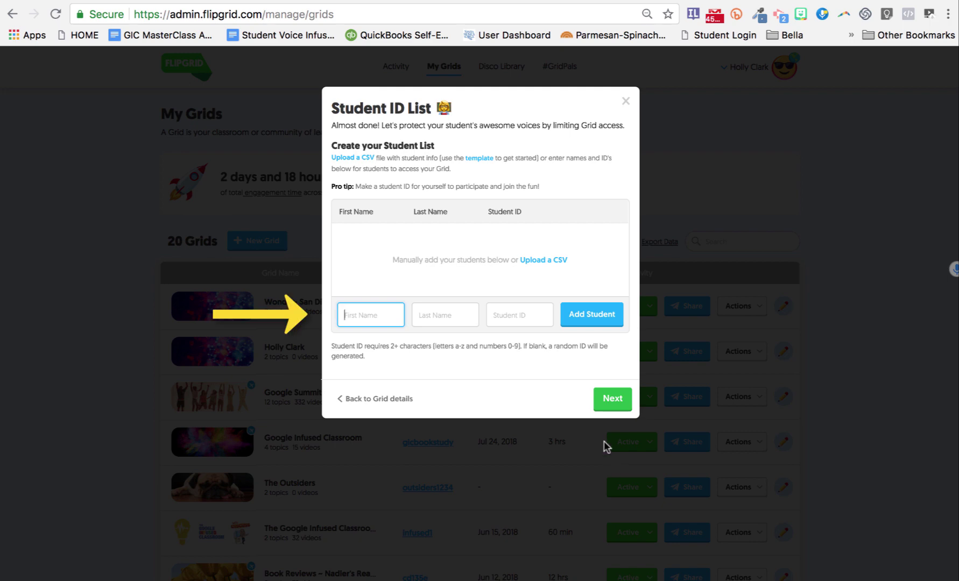
Step: Enter a student's first name, last name and student ID 01
key(Tab)
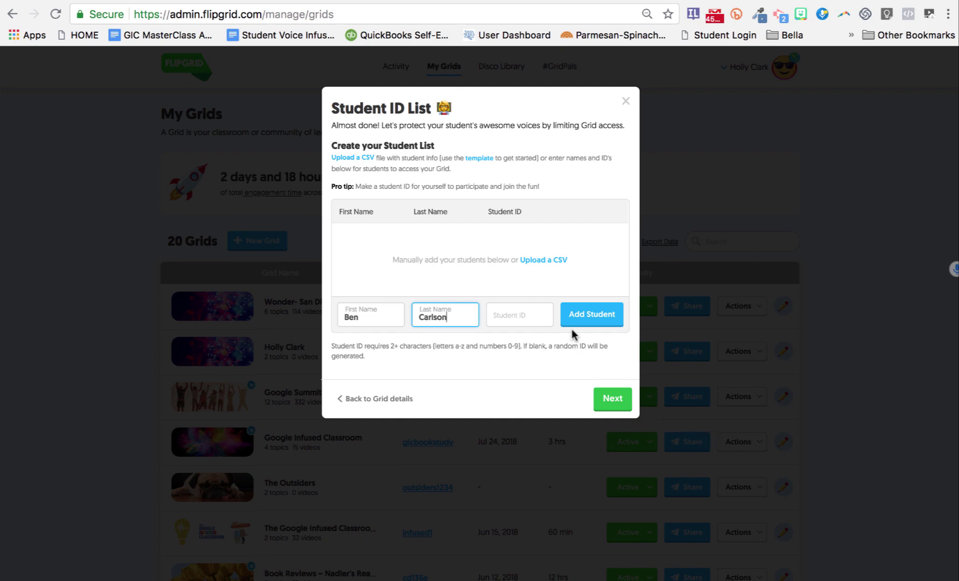
click(539, 316)
text(01)
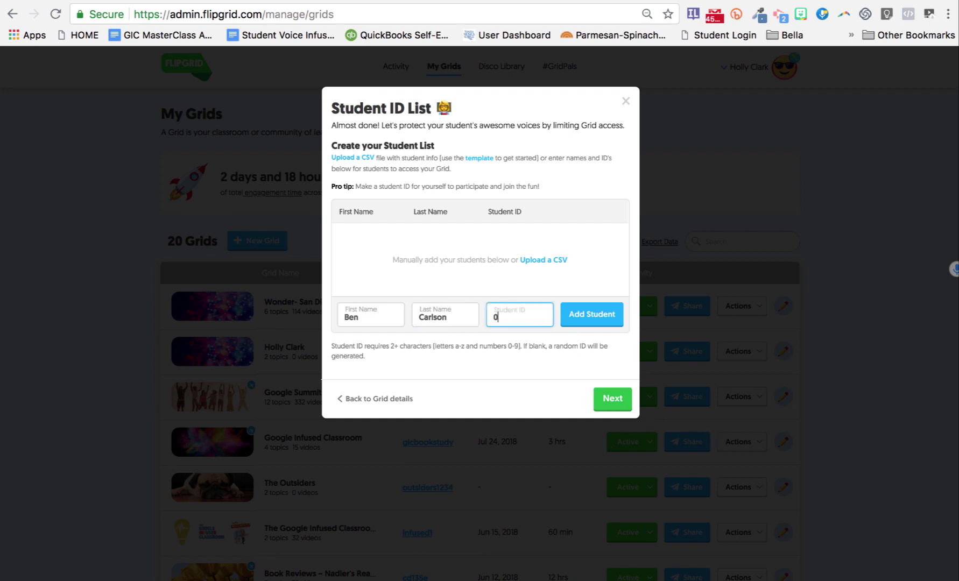
key(BackSpace)
key(BackSpace)
text(cat)
key(BackSpace)
key(BackSpace)
key(BackSpace)
text(01)
Step: Add the student to the list, review the IDs, and launch the grid
click(602, 317)
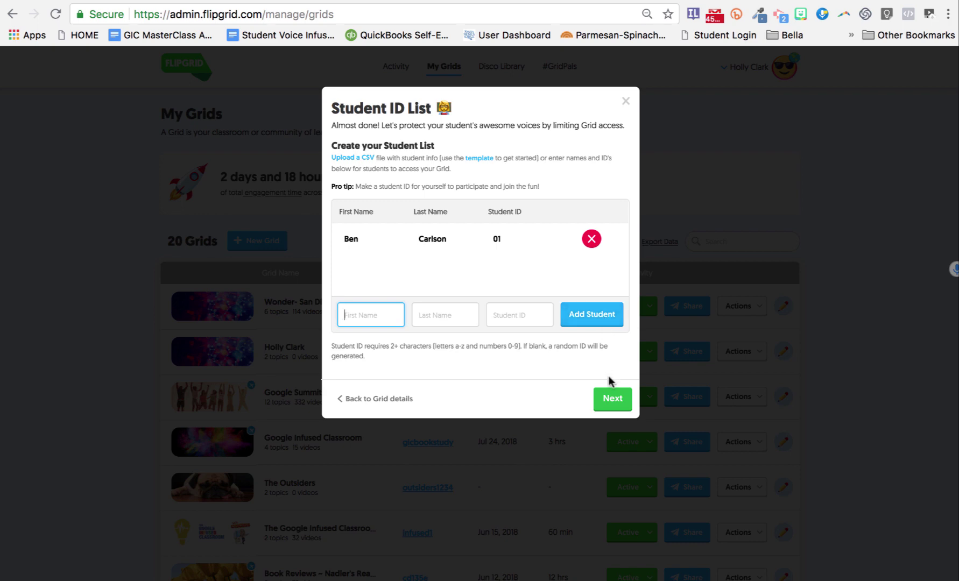
click(611, 397)
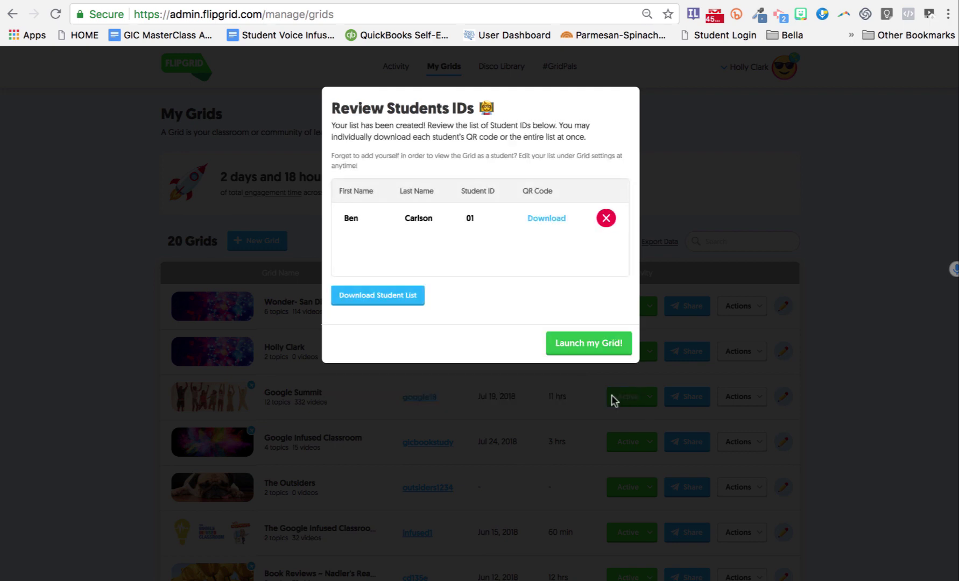
click(611, 352)
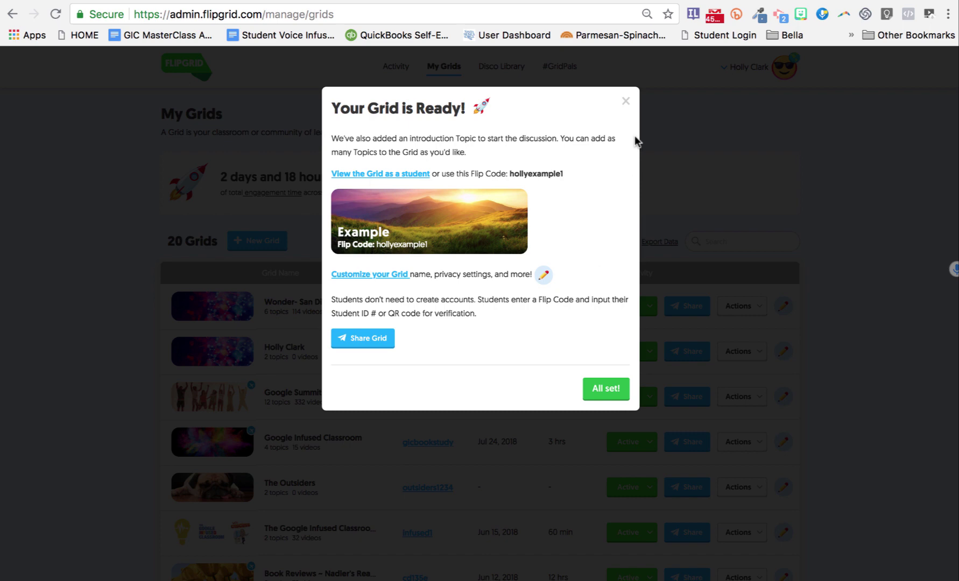
Step: Start a third new grid of type PLCs and Public Grids named 'Example'
click(625, 102)
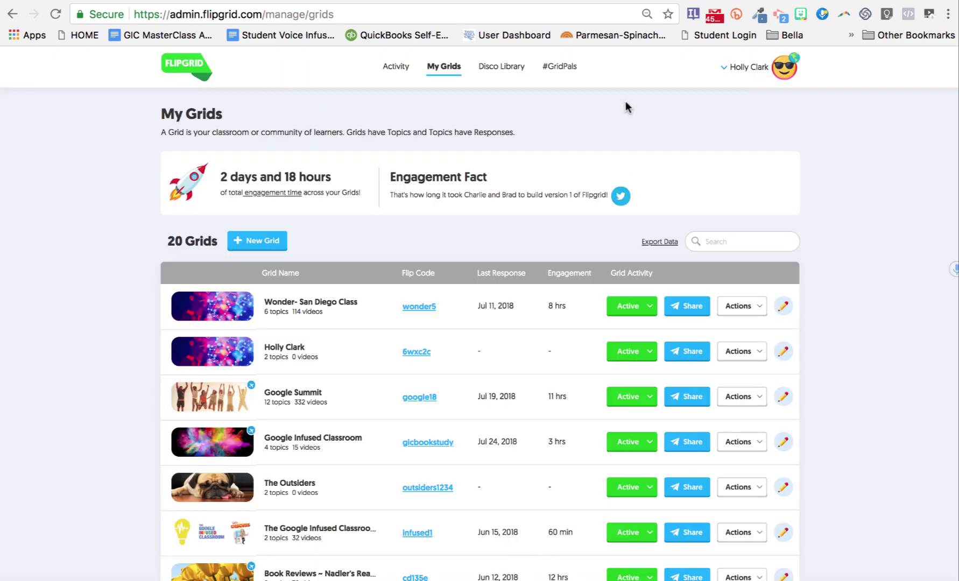
click(265, 242)
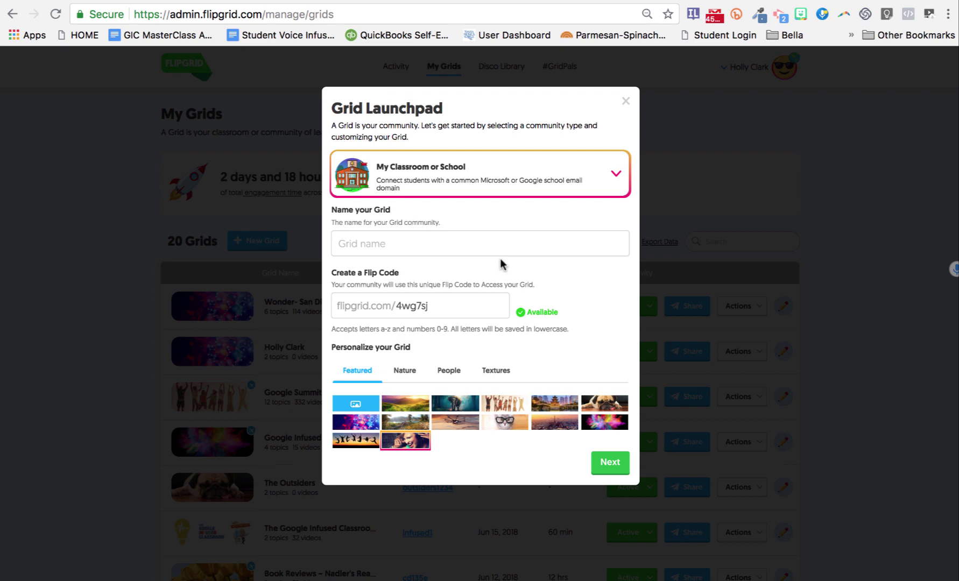
click(583, 177)
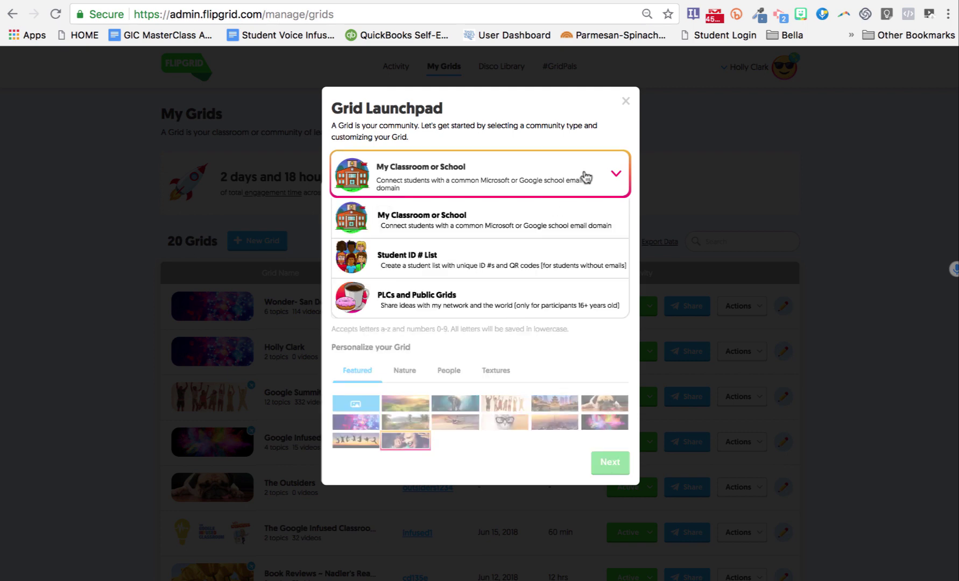
click(509, 303)
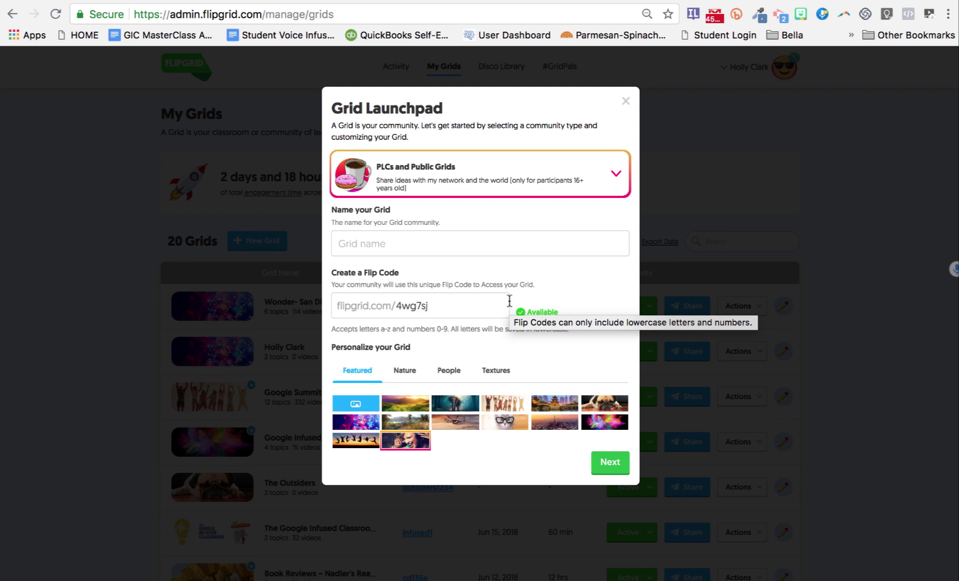
click(413, 244)
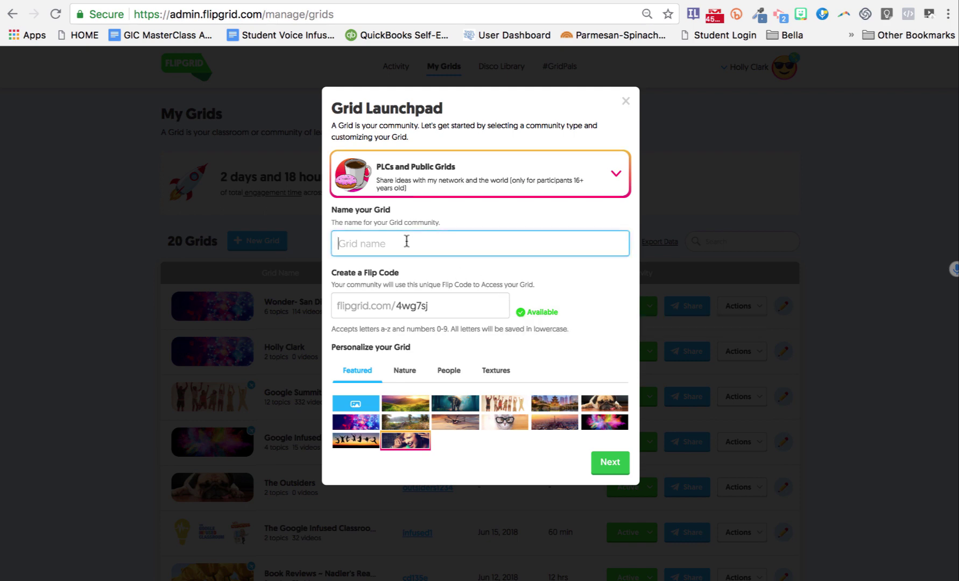
text(Example)
double_click(412, 306)
text(e)
key(BackSpace)
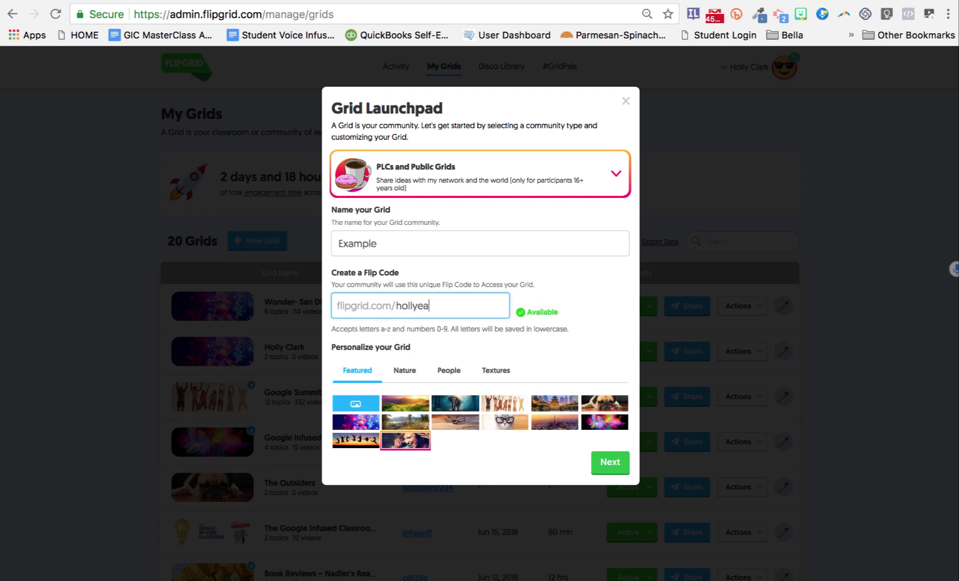
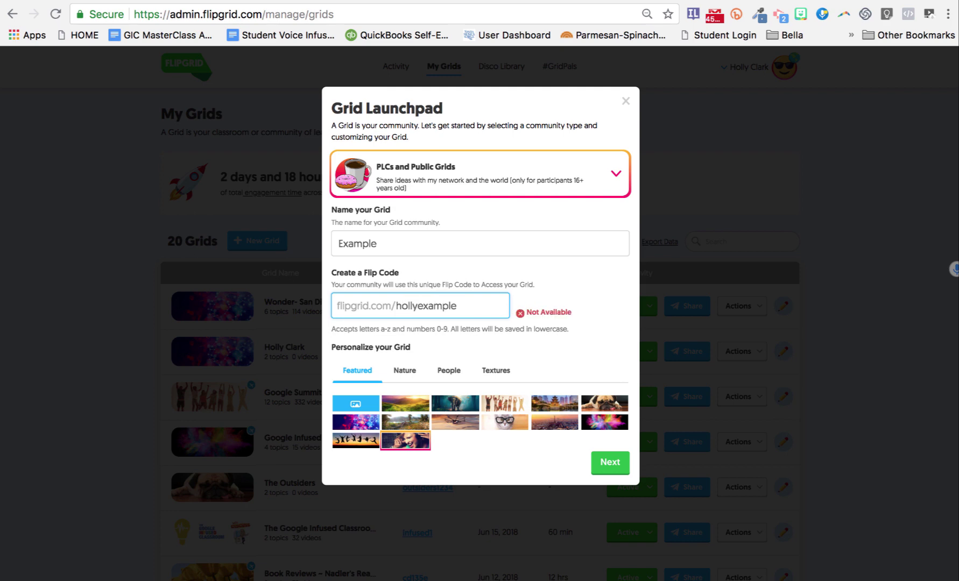
click(615, 464)
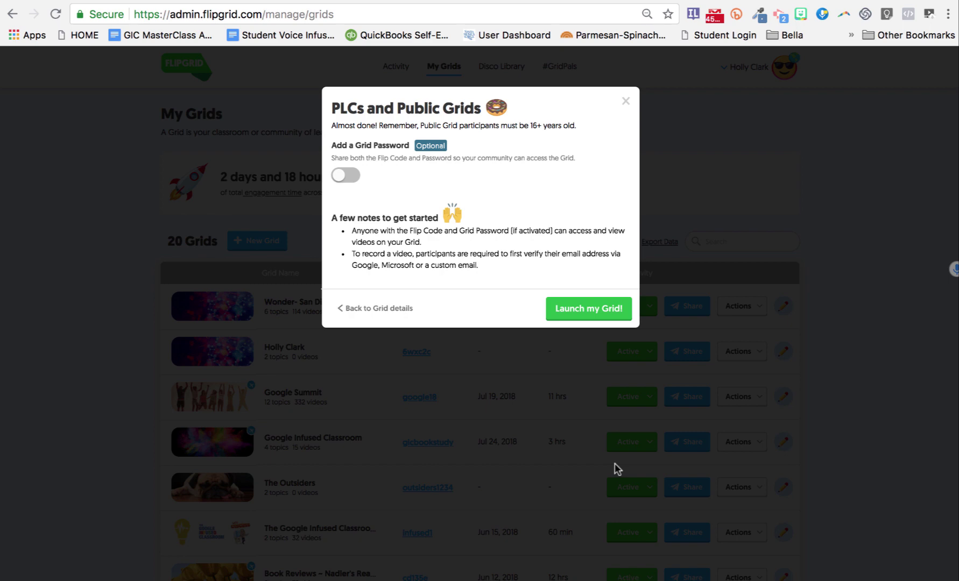
click(616, 309)
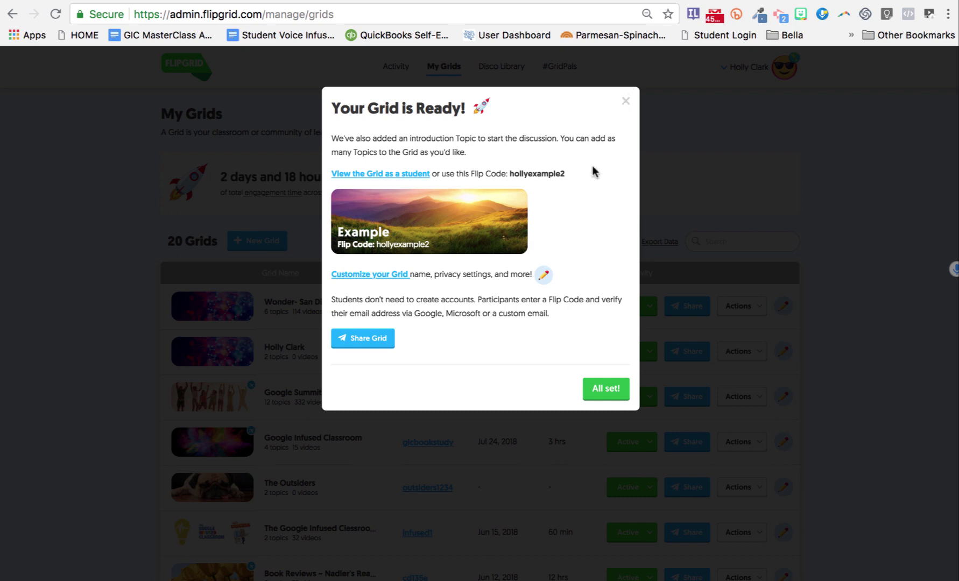
Step: Edit the Let's Connect! topic and retitle it 'Introduce Yourelf'
click(598, 389)
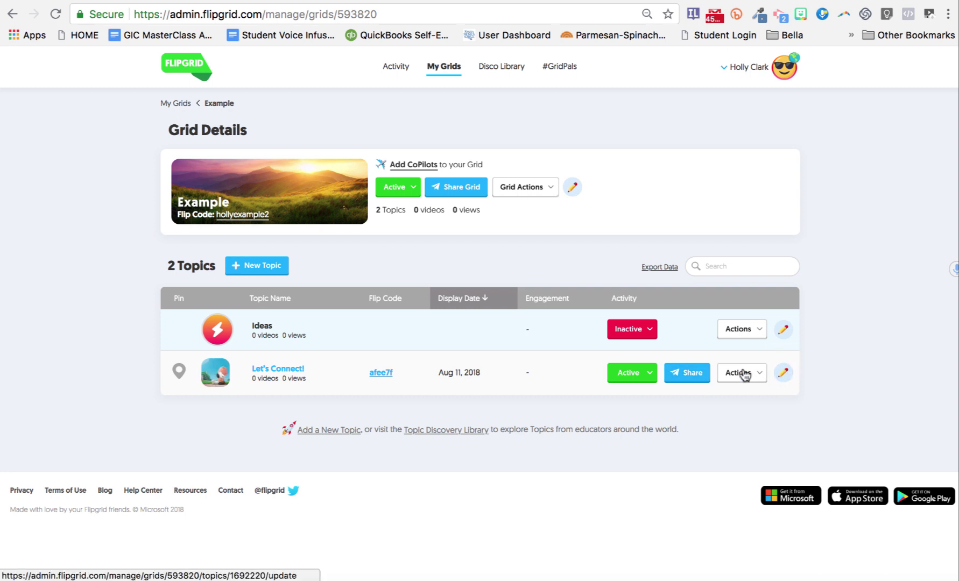
click(744, 374)
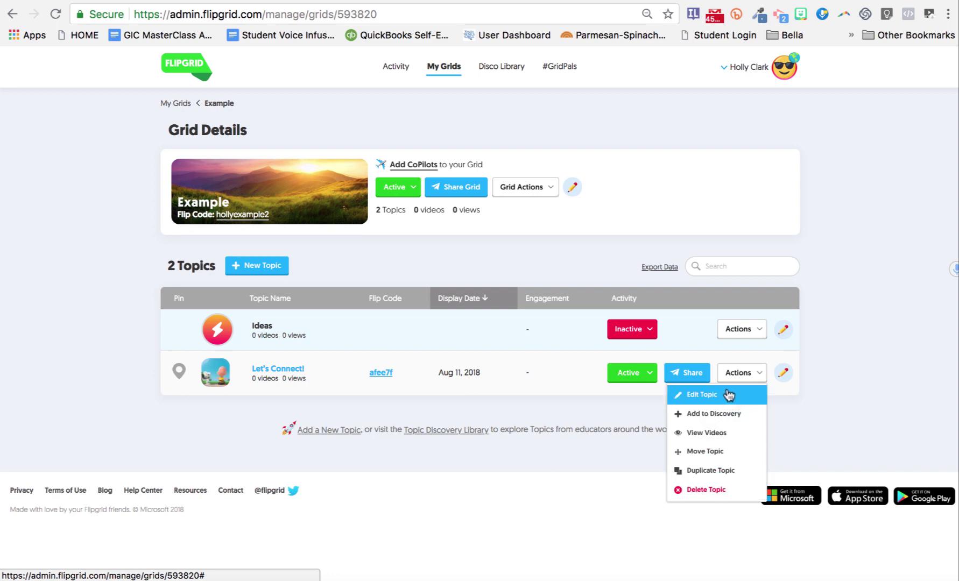
click(774, 373)
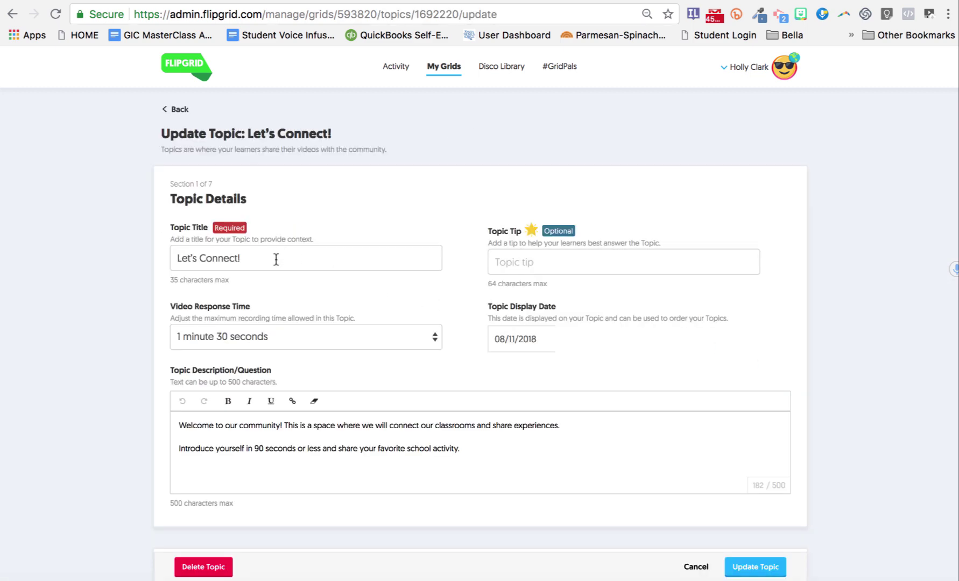
drag(274, 258, 165, 253)
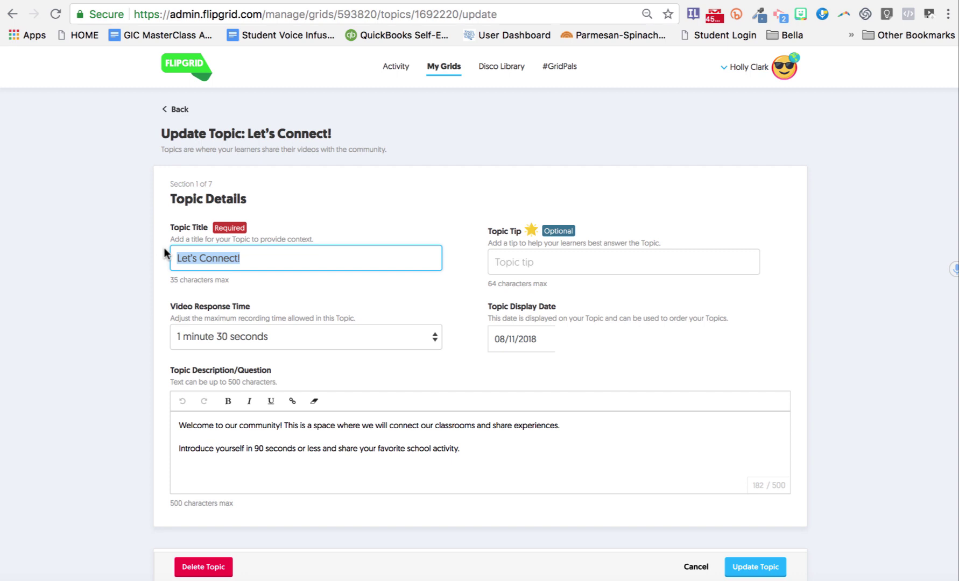
text(Intro)
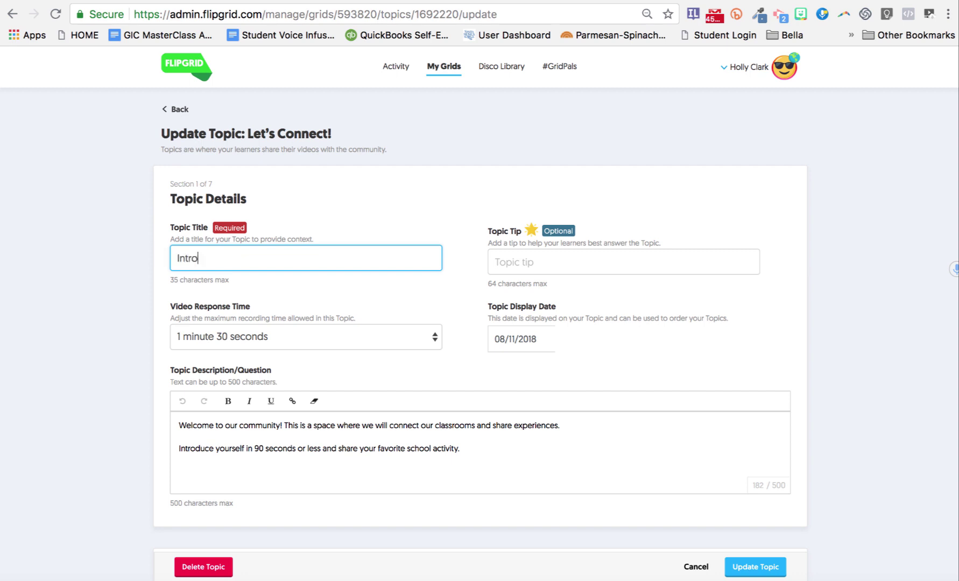
text(duce Yourelf)
Step: Set the video response time to 30 seconds and select the old topic description
click(509, 266)
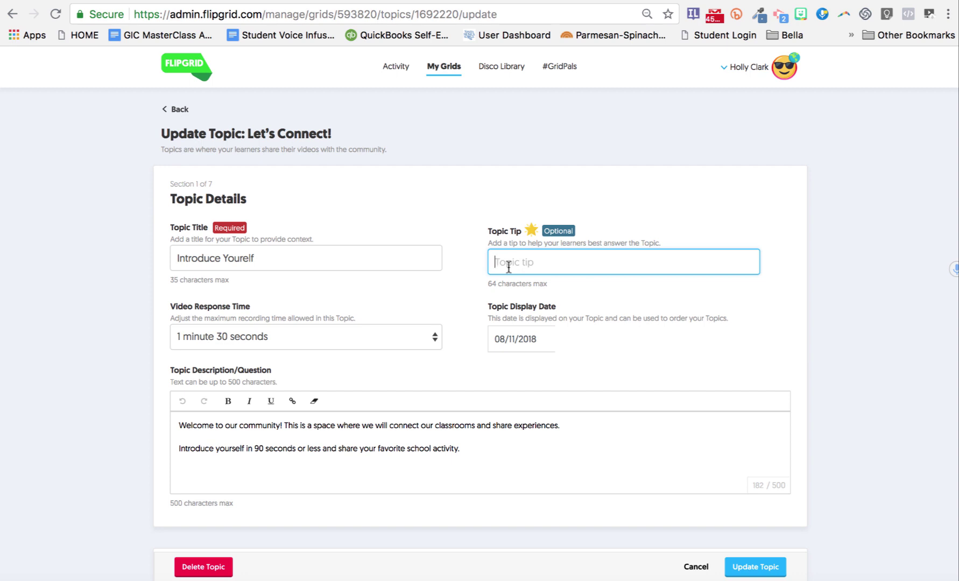
click(354, 332)
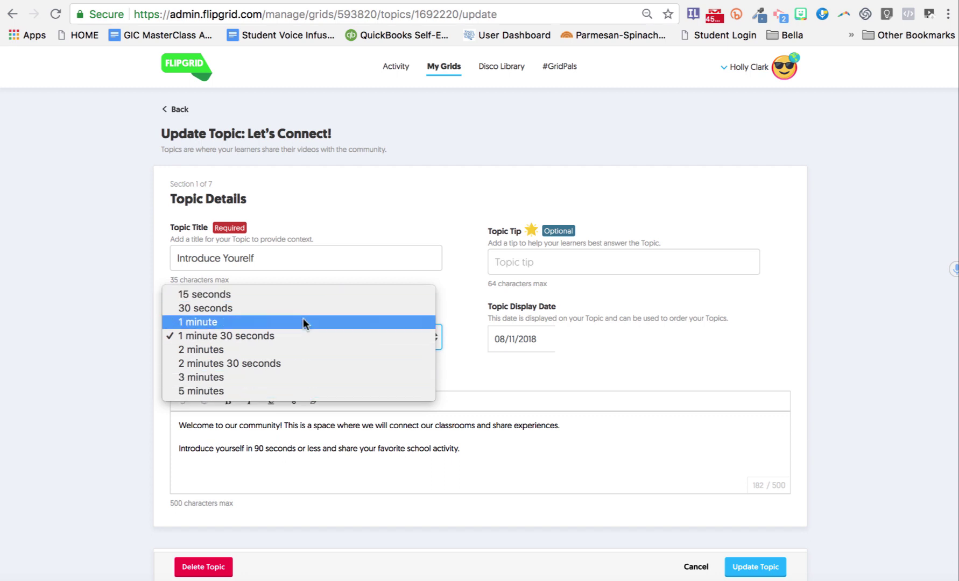
key(Escape)
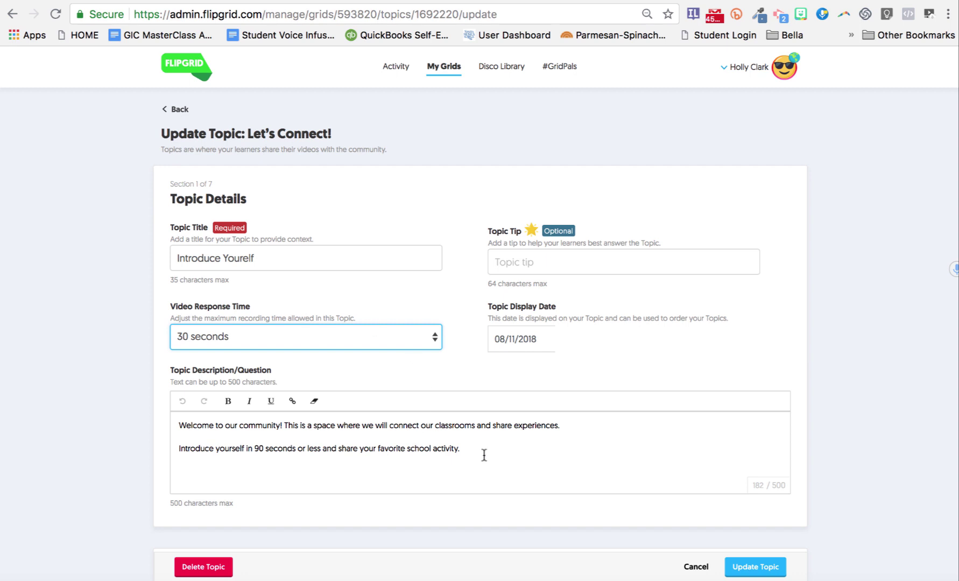
drag(483, 453, 152, 428)
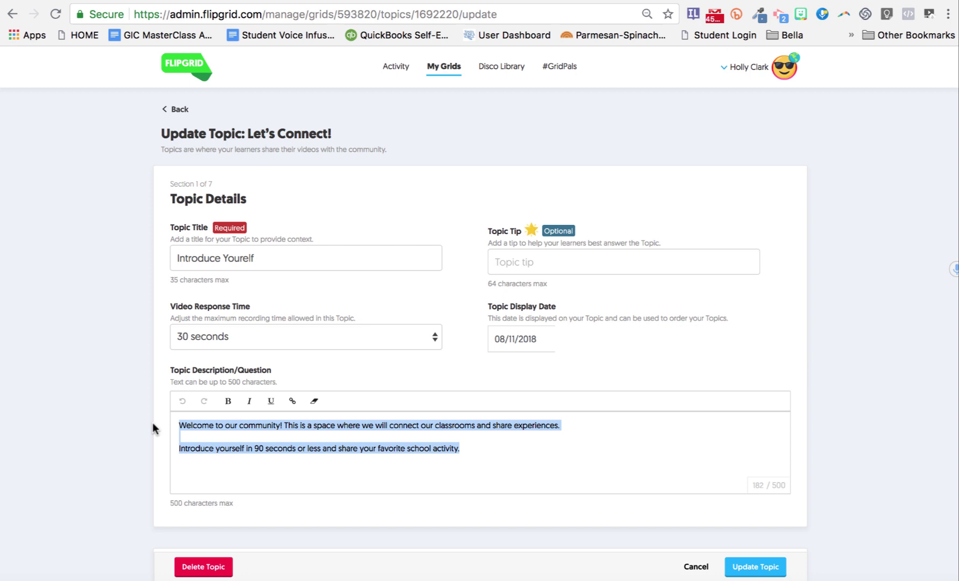
Step: Replace the description with 'Welcome back to school' and 'Please tell us three things about yourself you are most proud of...'
text(Welcome)
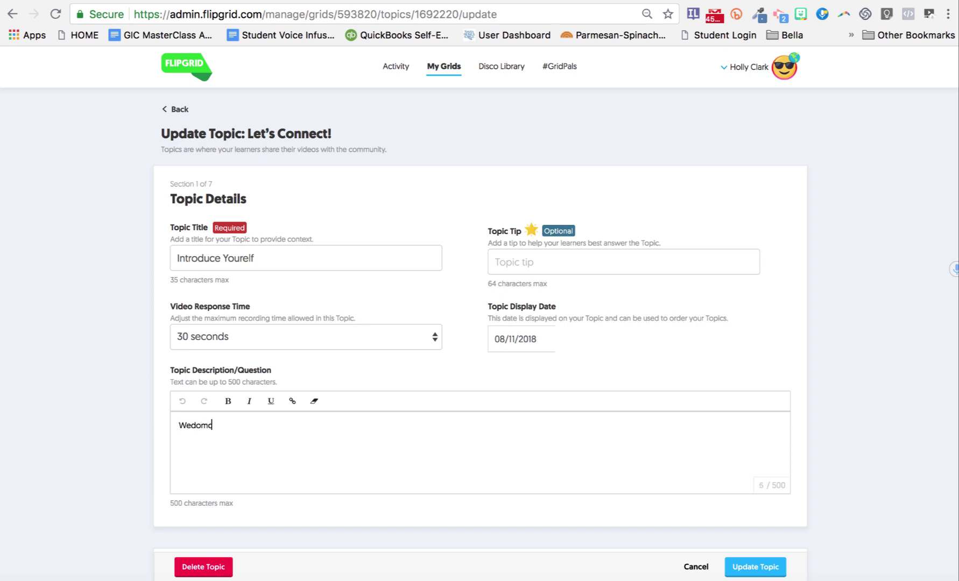
key(BackSpace)
key(BackSpace)
key(BackSpace)
key(BackSpace)
key(BackSpace)
text(lcome back to school)
key(Return)
key(Return)
text(Please tell us)
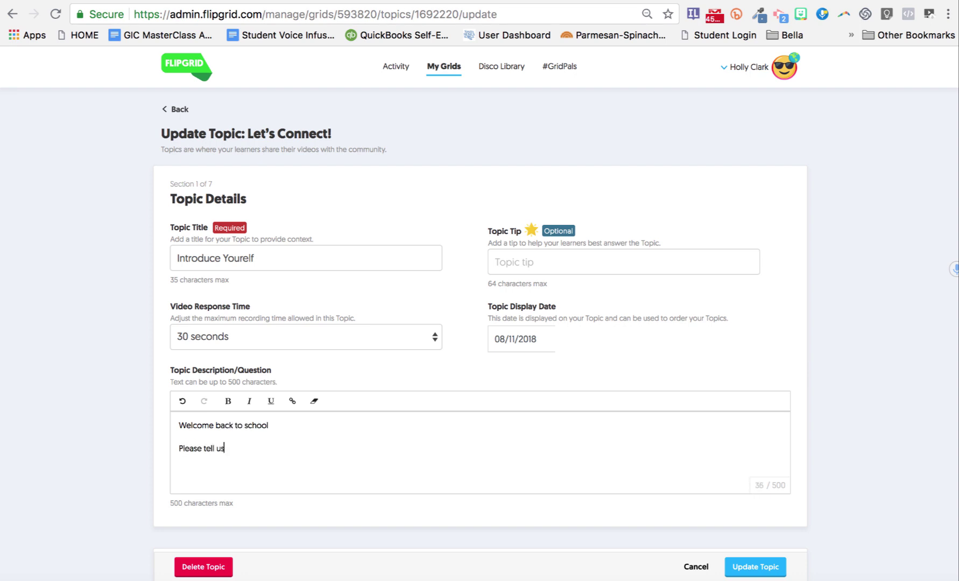
text( three things about yoursel)
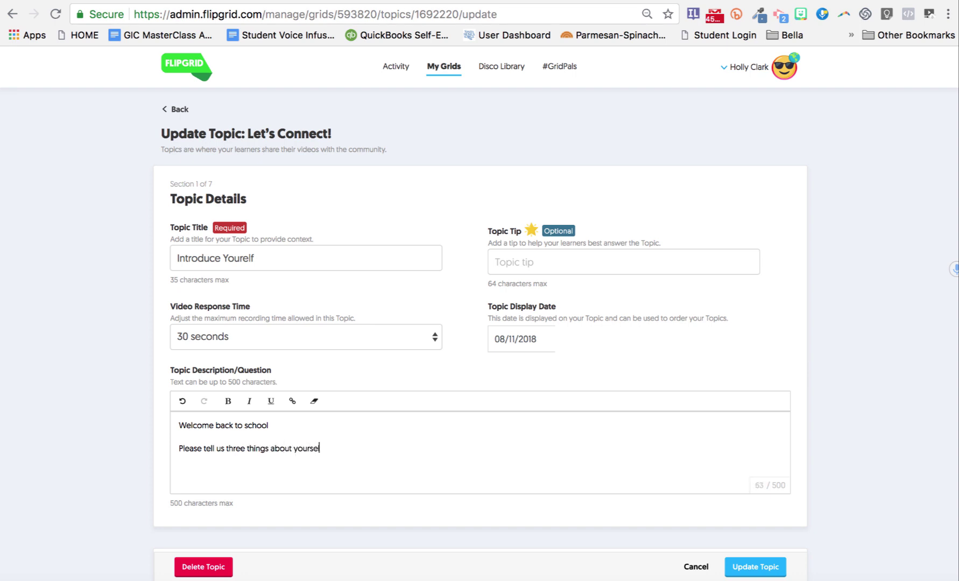
text(f you are most proud of...)
scroll(480, 297, down, 5)
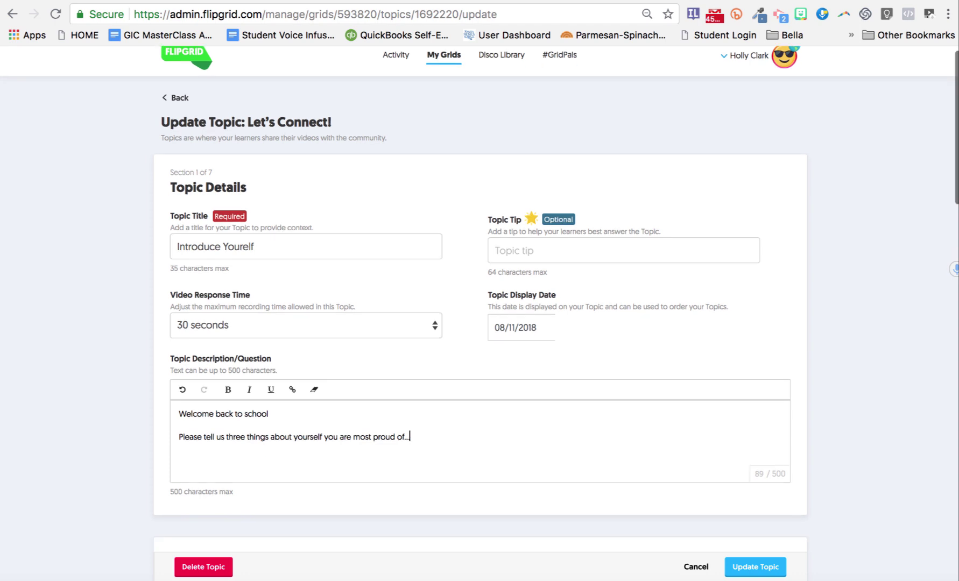
scroll(479, 297, down, 2)
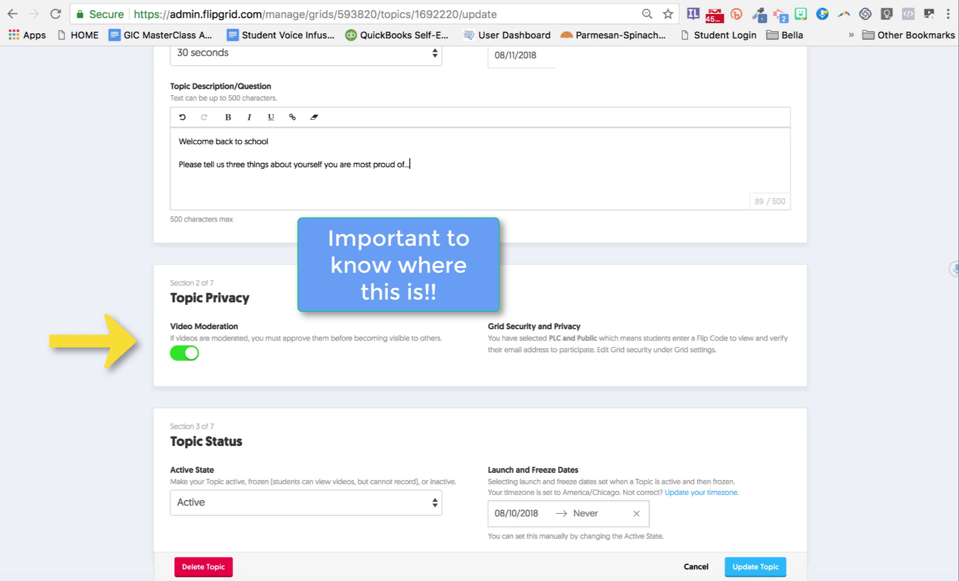
click(194, 355)
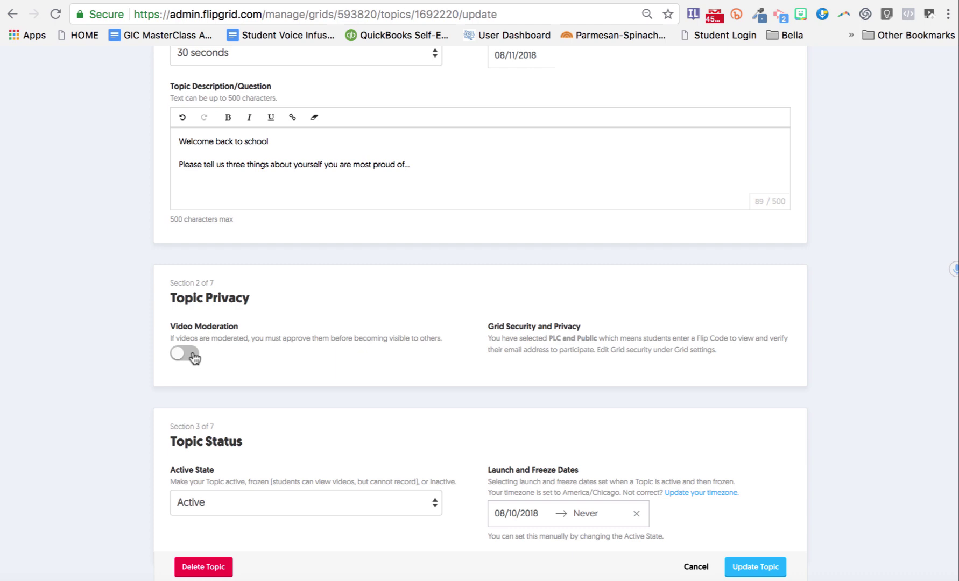
scroll(505, 373, down, 3)
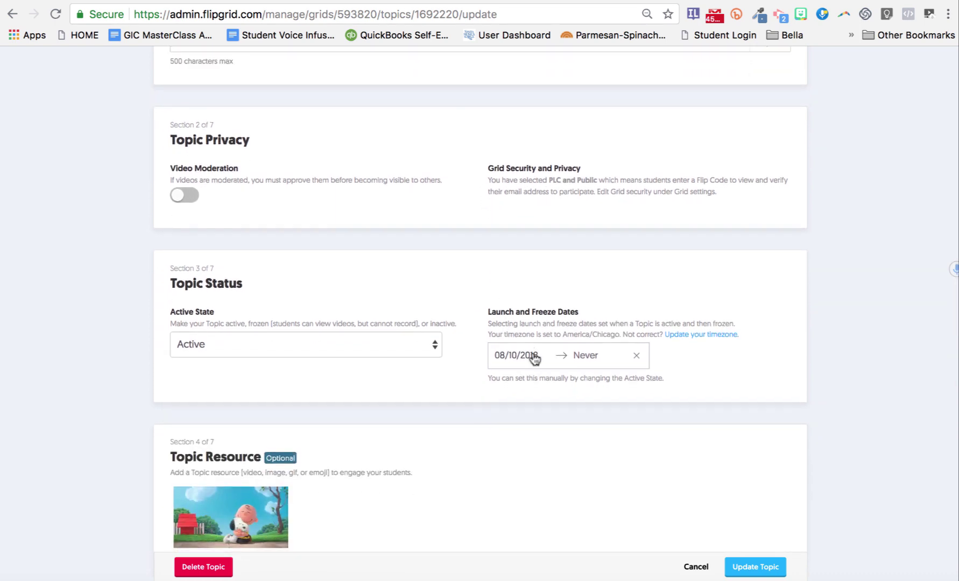
click(334, 345)
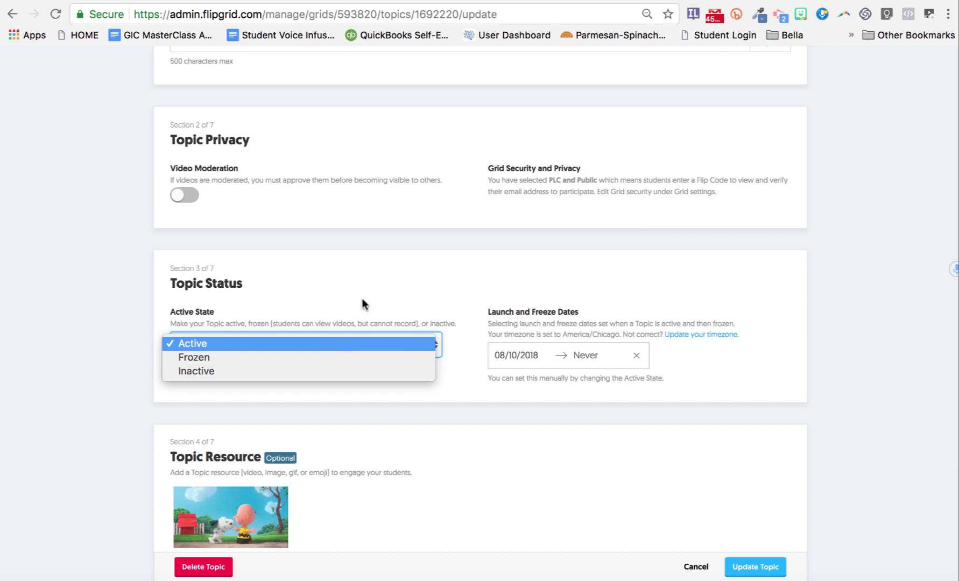
click(229, 339)
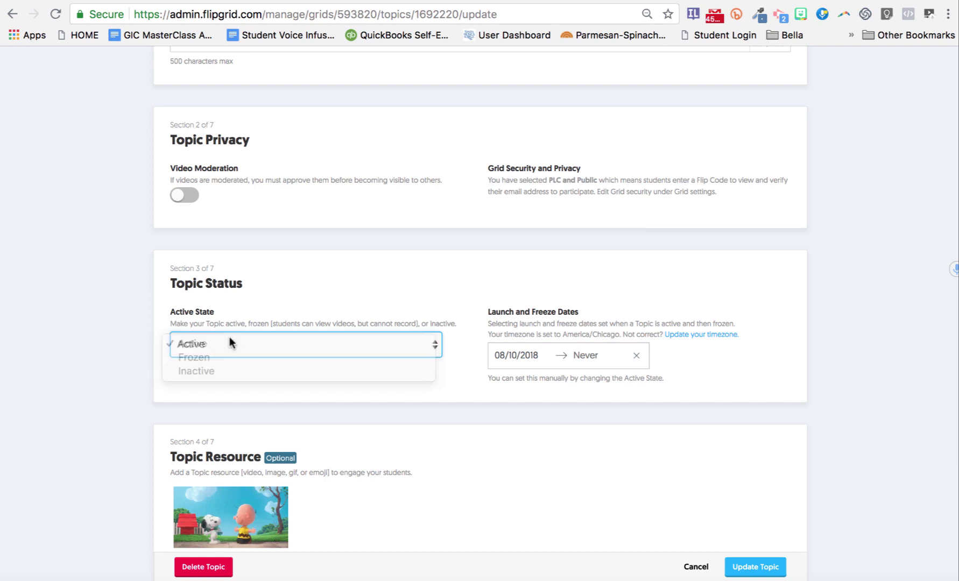
scroll(235, 333, down, 4)
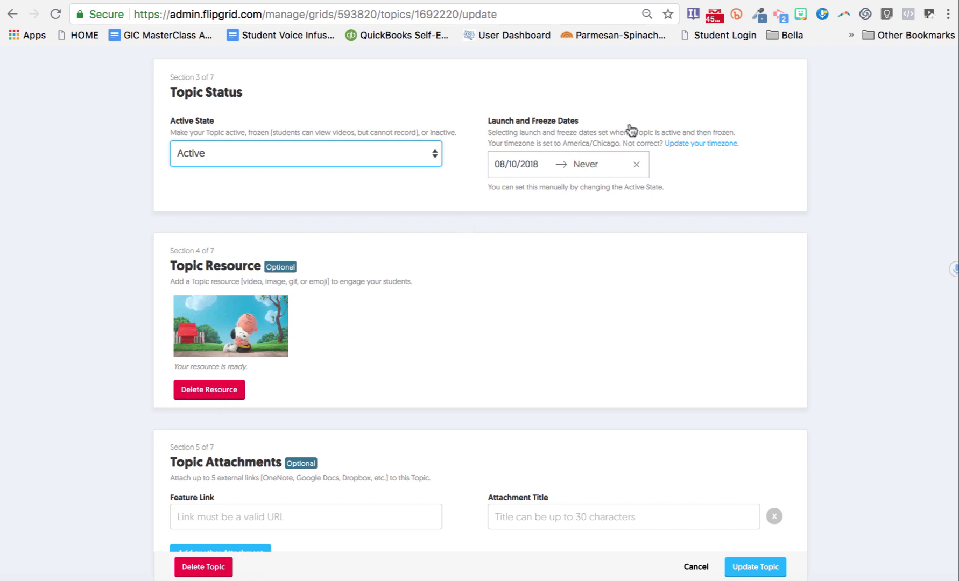
Step: Delete the Snoopy image resource and search Giphy for 'Think' GIFs
click(208, 389)
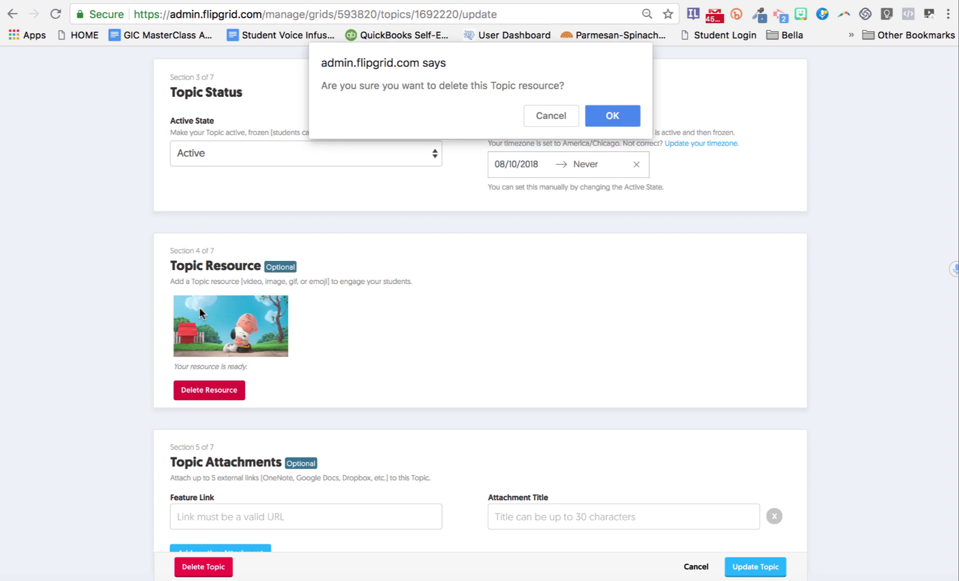
key(Return)
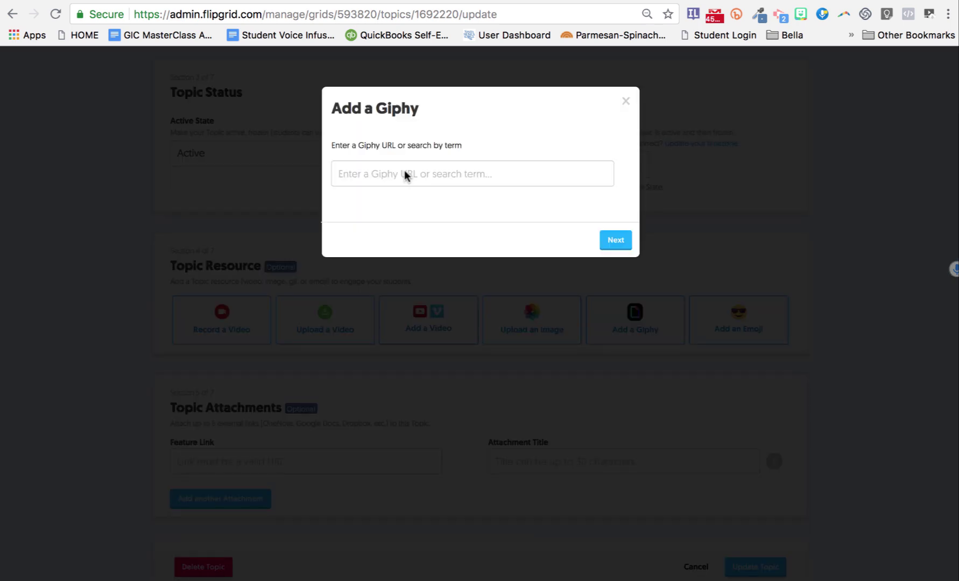
click(404, 171)
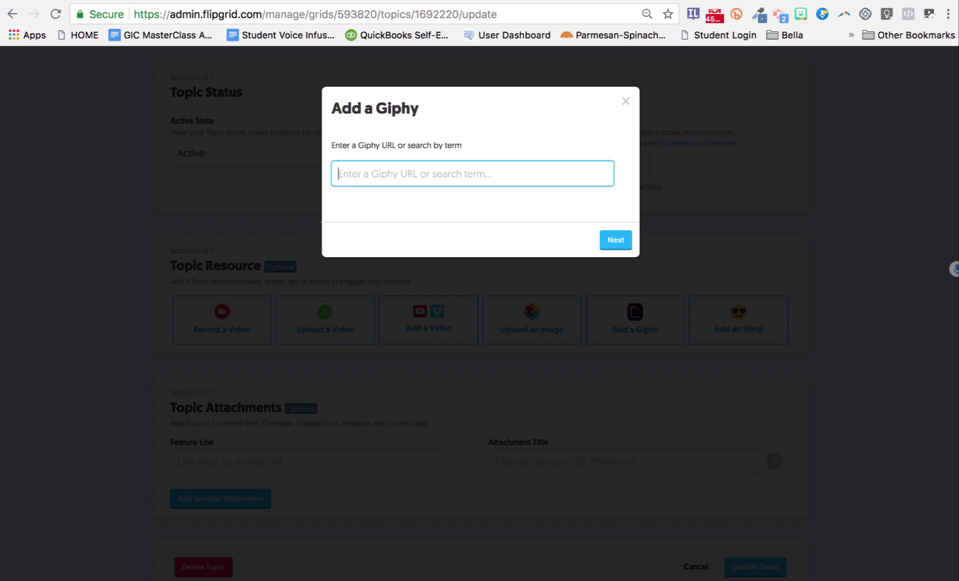
text(Think)
key(Return)
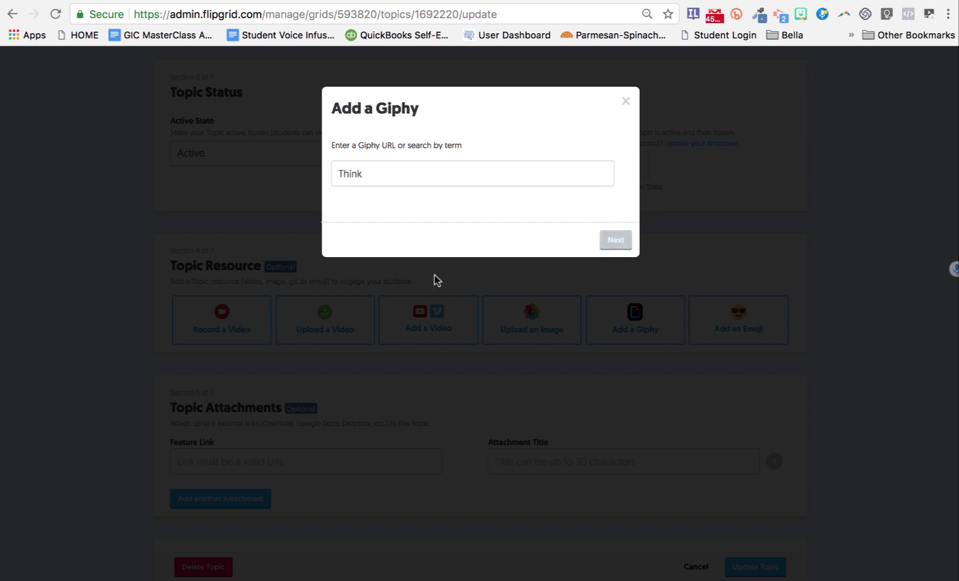
scroll(608, 322, down, 3)
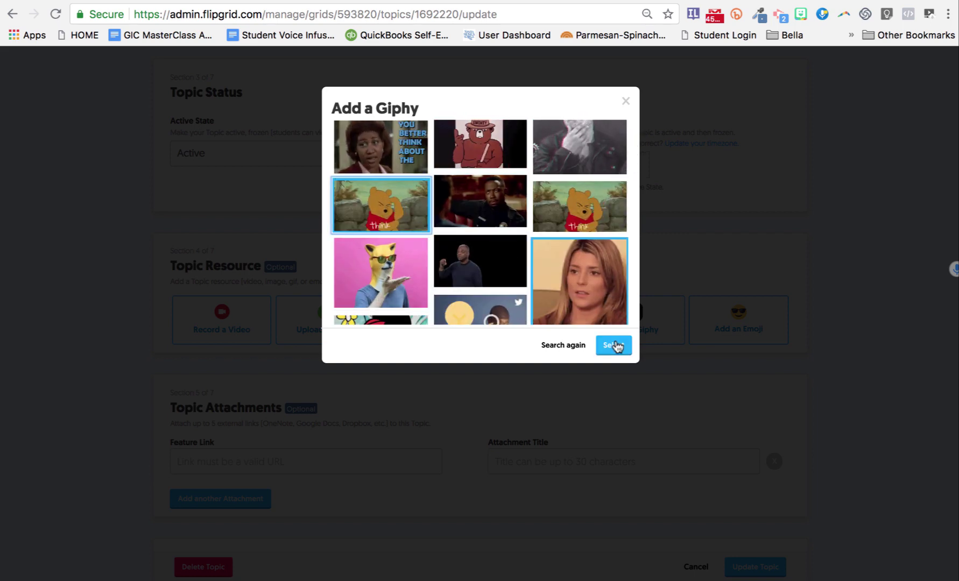
click(616, 345)
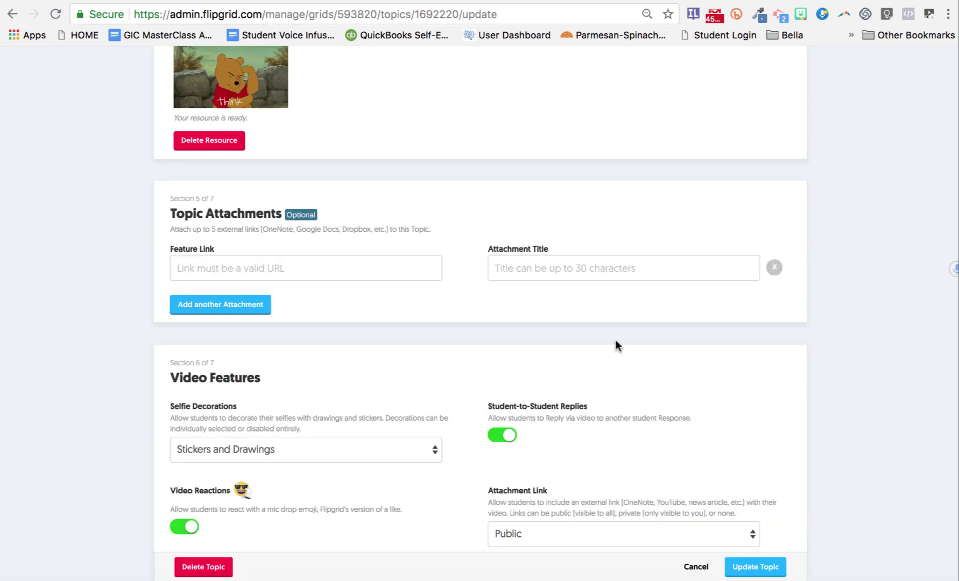
scroll(616, 343, down, 5)
scroll(614, 339, down, 10)
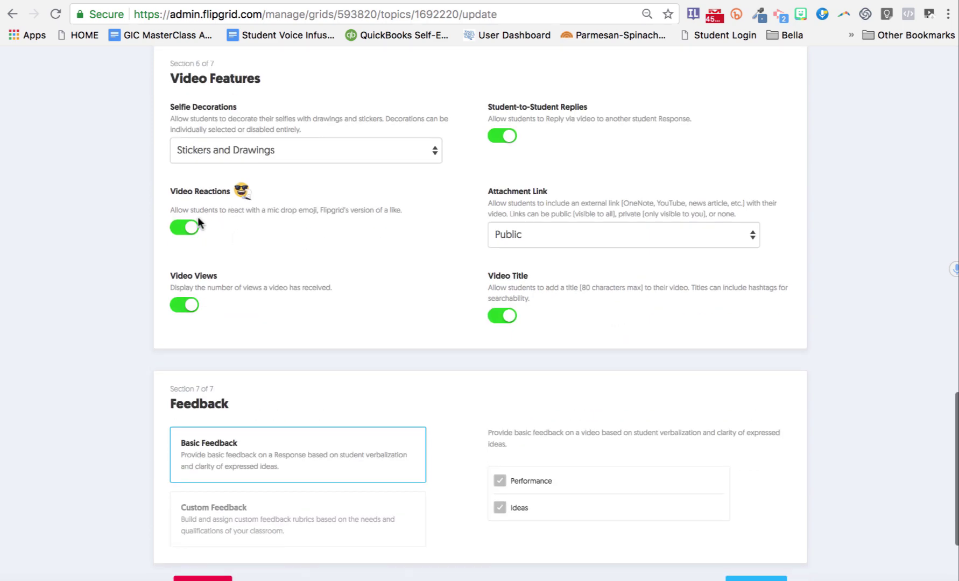
scroll(344, 275, up, 15)
scroll(462, 279, down, 7)
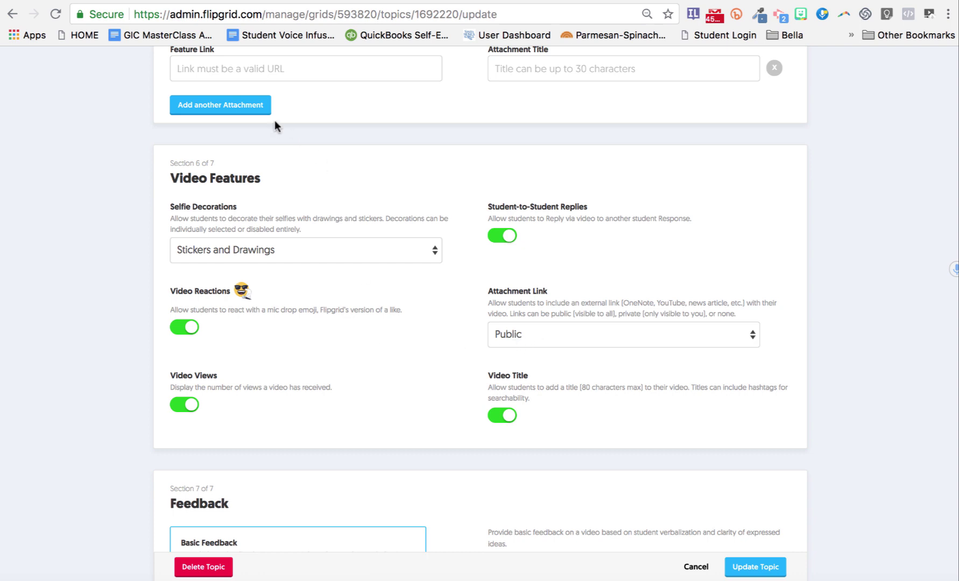
scroll(273, 140, up, 3)
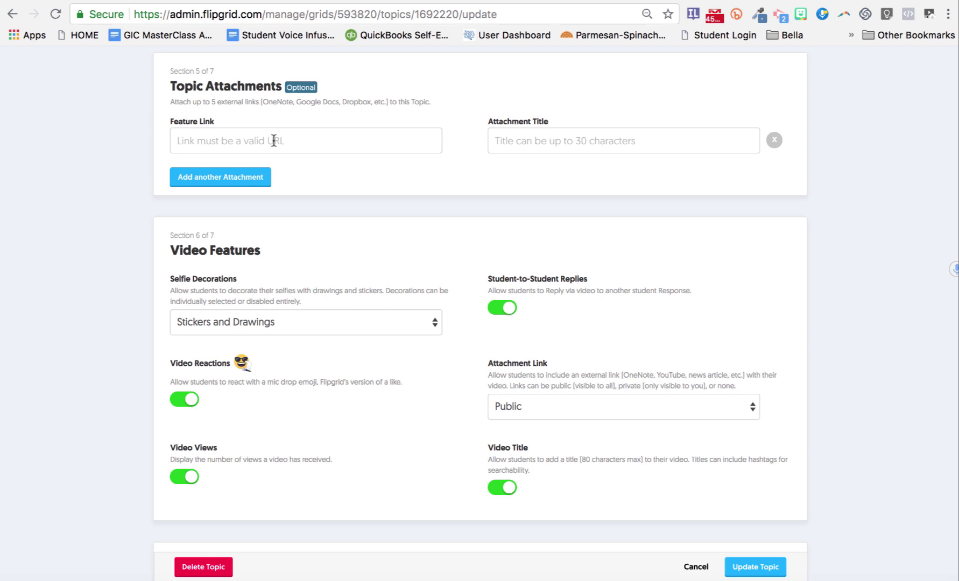
scroll(274, 140, down, 5)
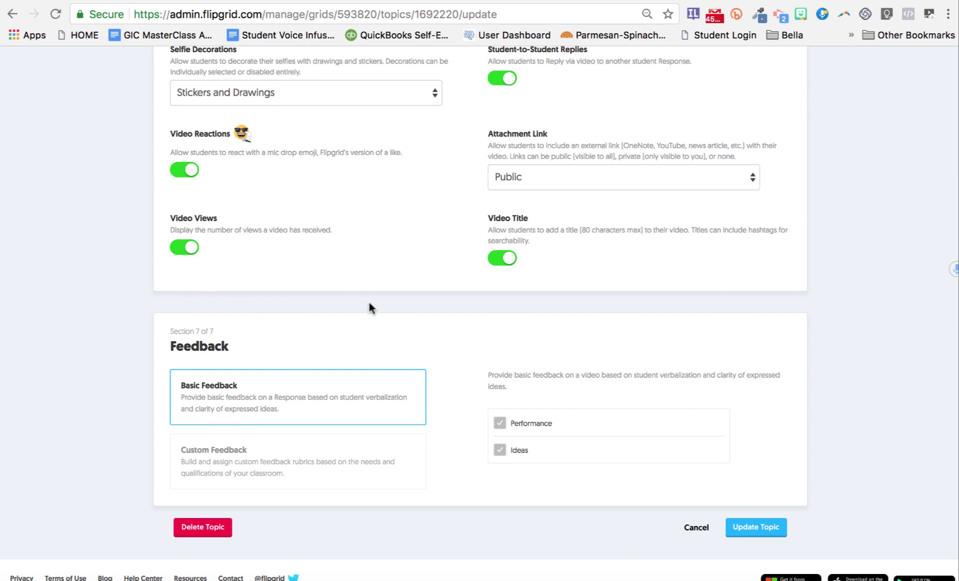
Step: Save the Introduce Yourelf topic edits with Update Topic
click(742, 528)
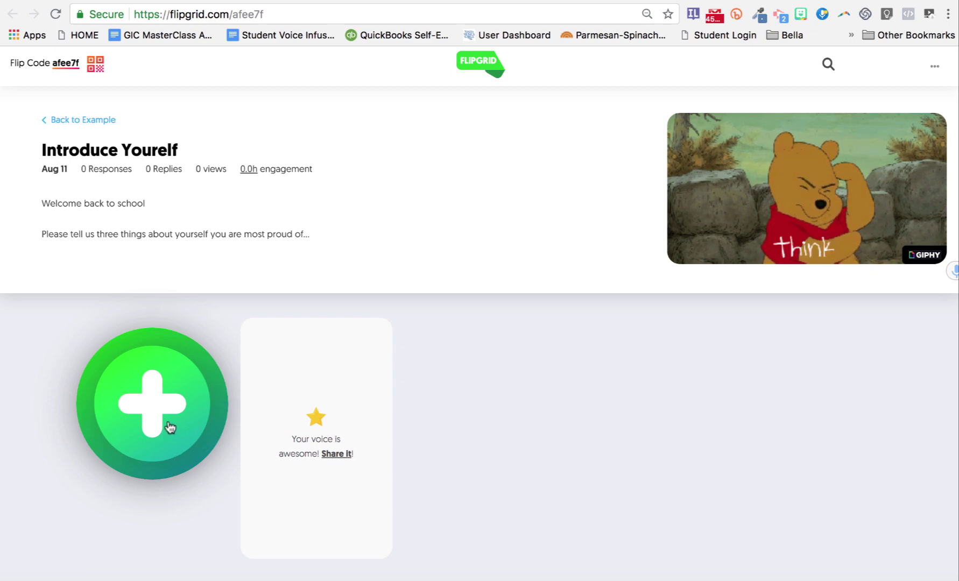
Step: Sign in with Google as a student to respond, close the camera unrecorded, and return to the Educator Dashboard
click(170, 426)
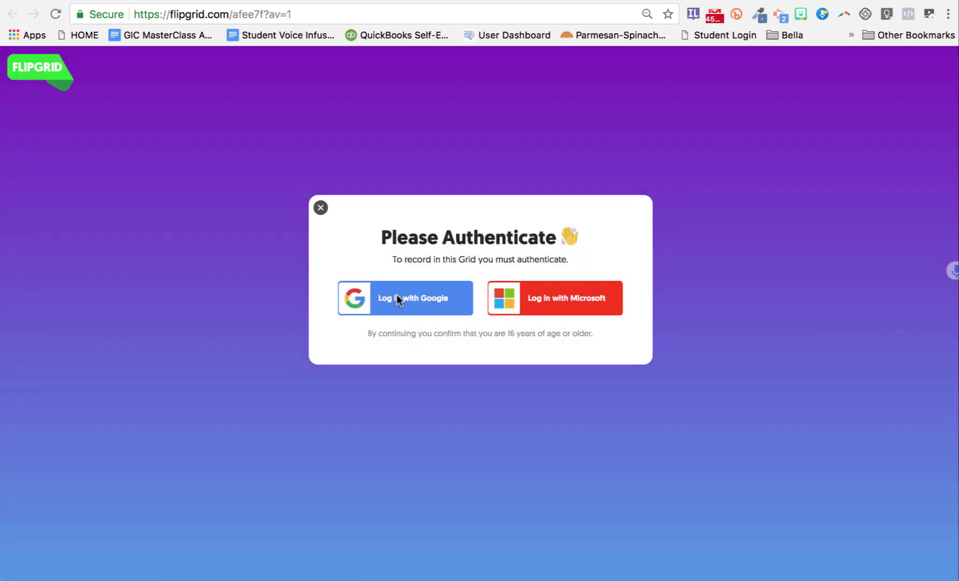
click(399, 300)
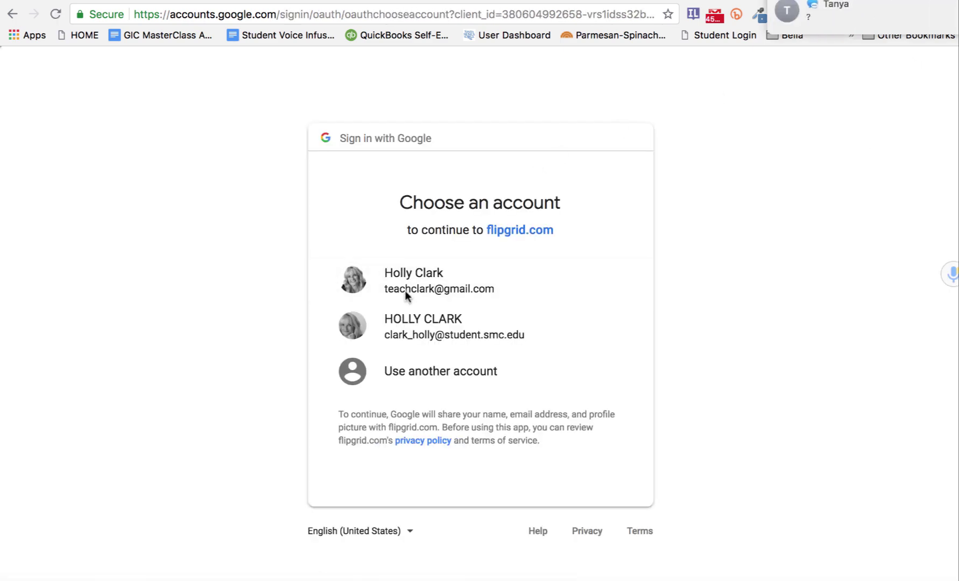
click(405, 289)
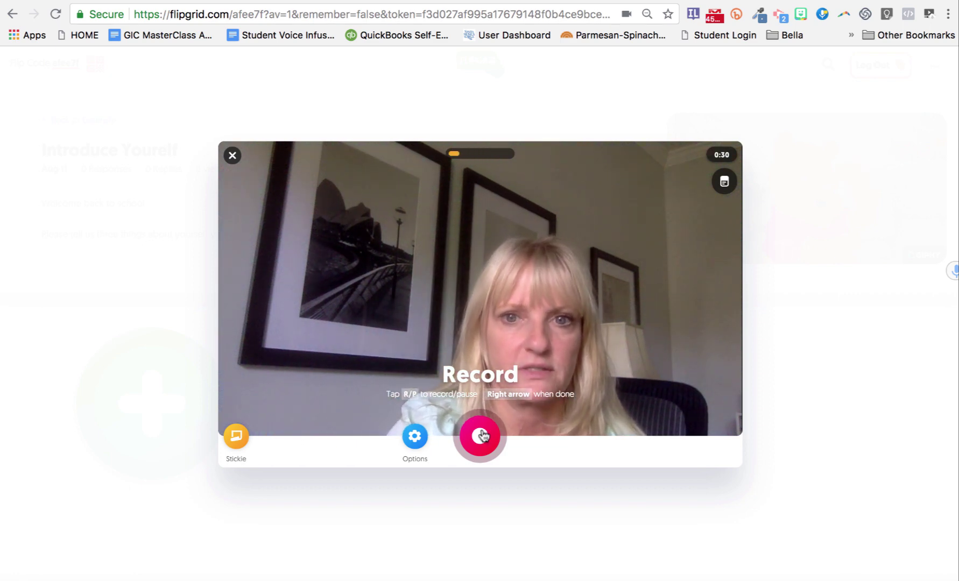
click(233, 157)
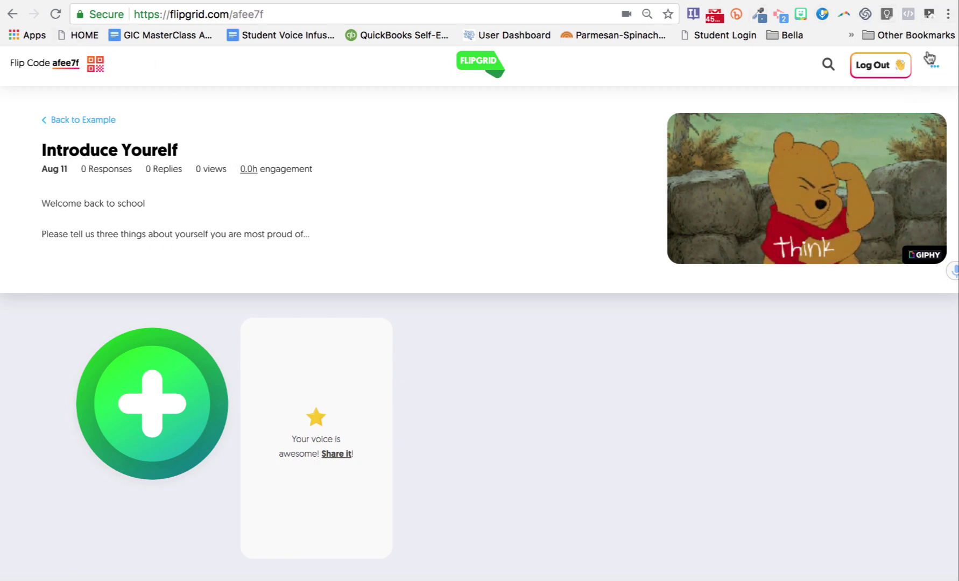
click(934, 65)
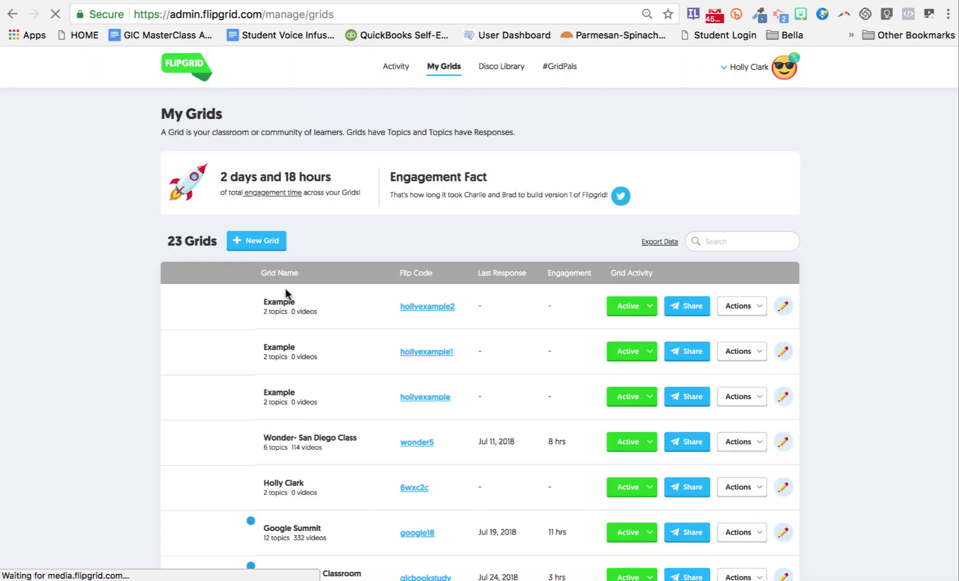
click(733, 357)
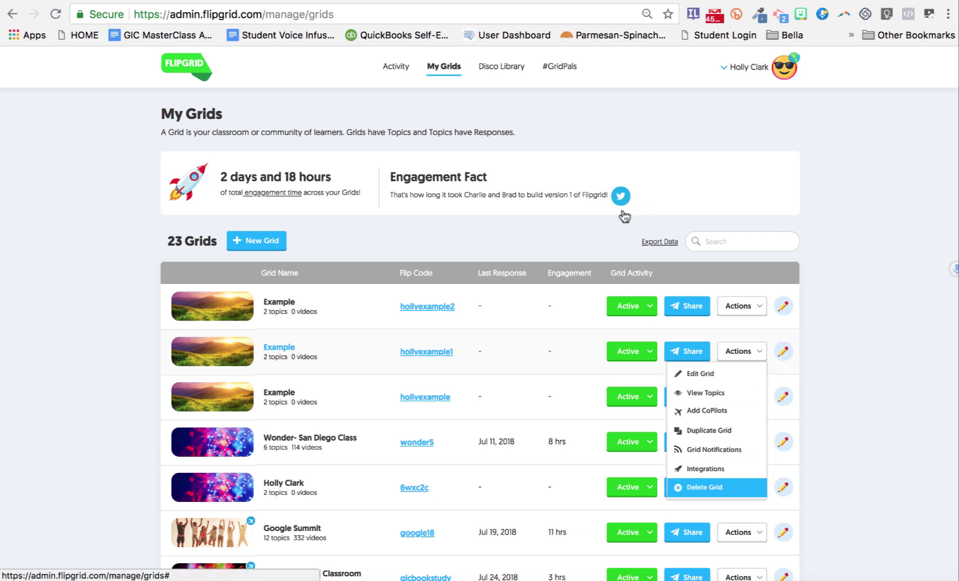
key(Return)
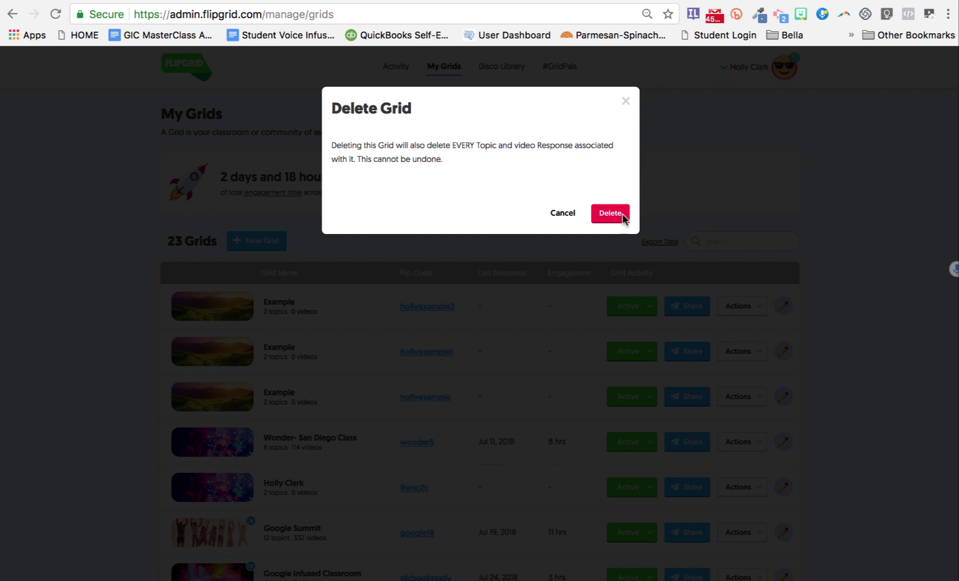
click(623, 218)
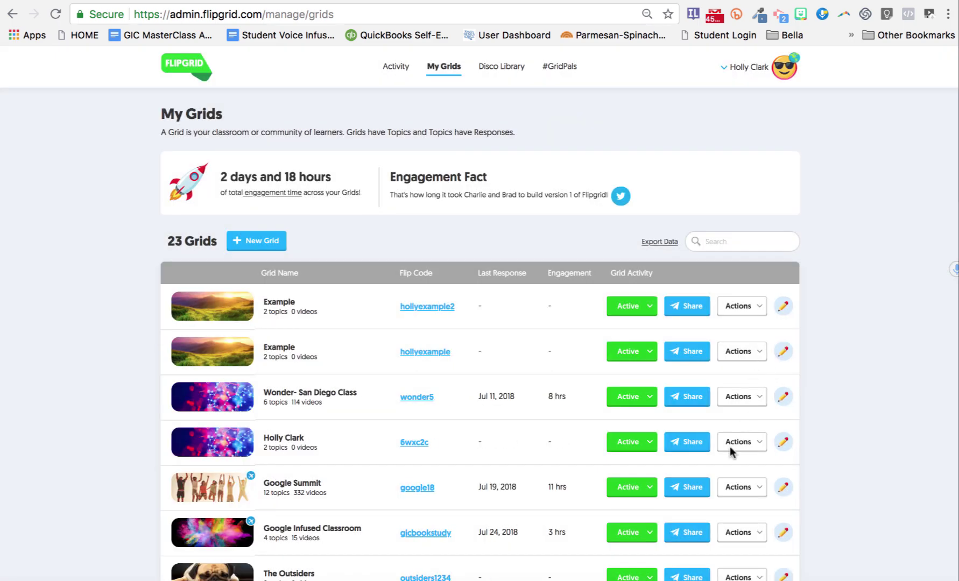
click(725, 487)
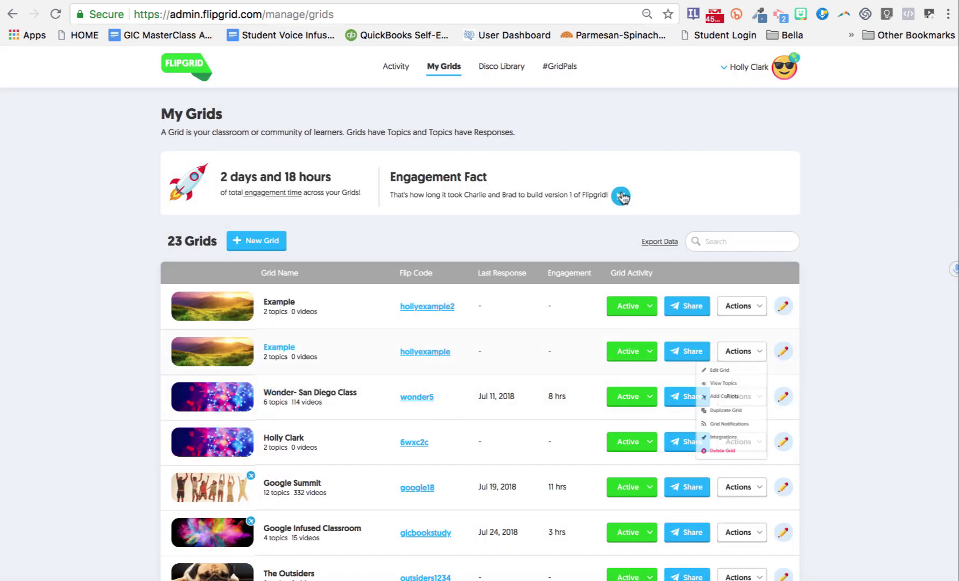
click(704, 487)
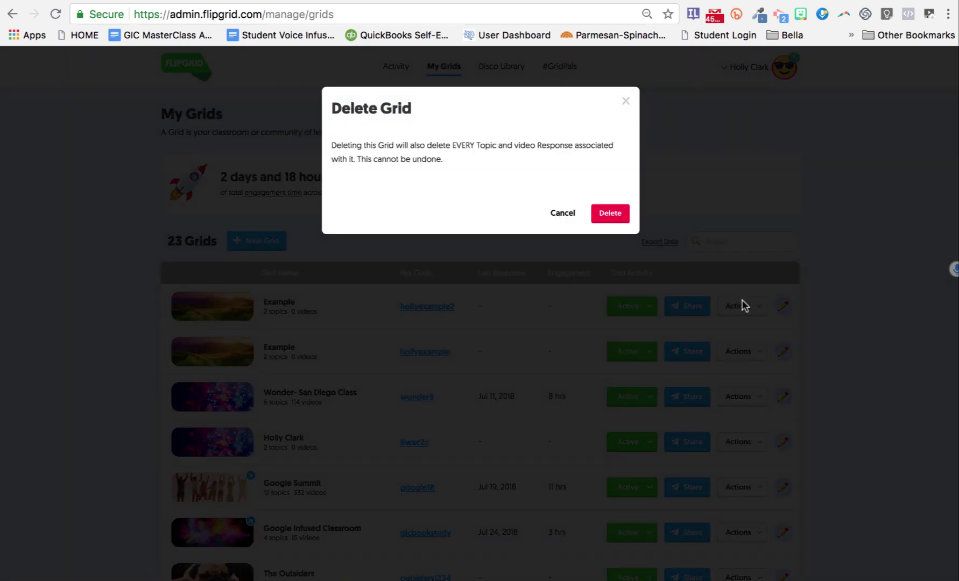
key(Return)
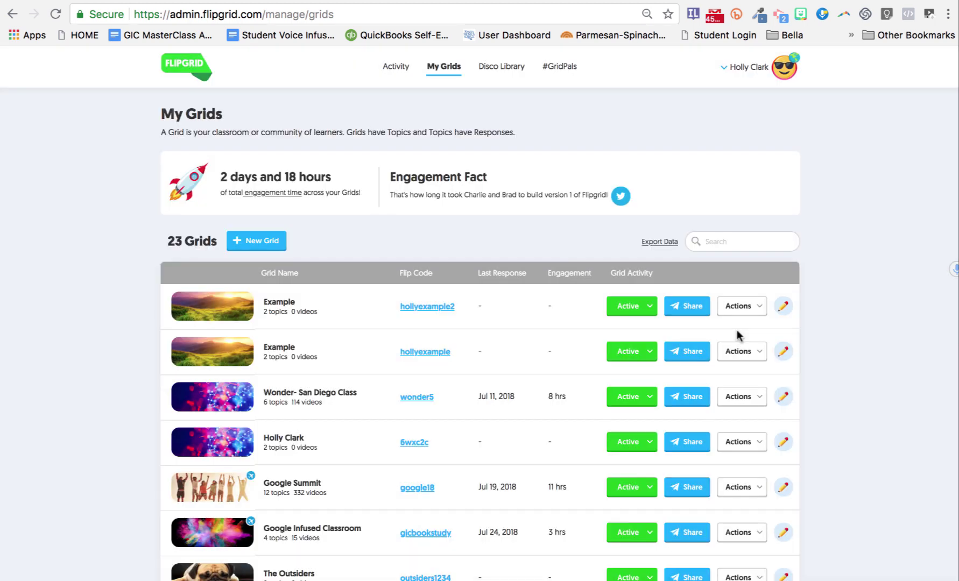
click(738, 312)
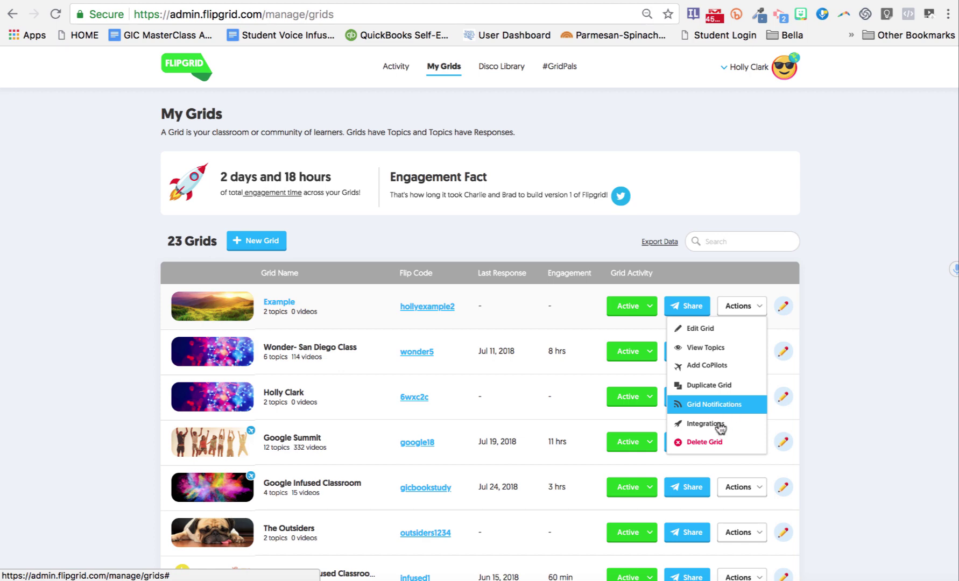
click(718, 425)
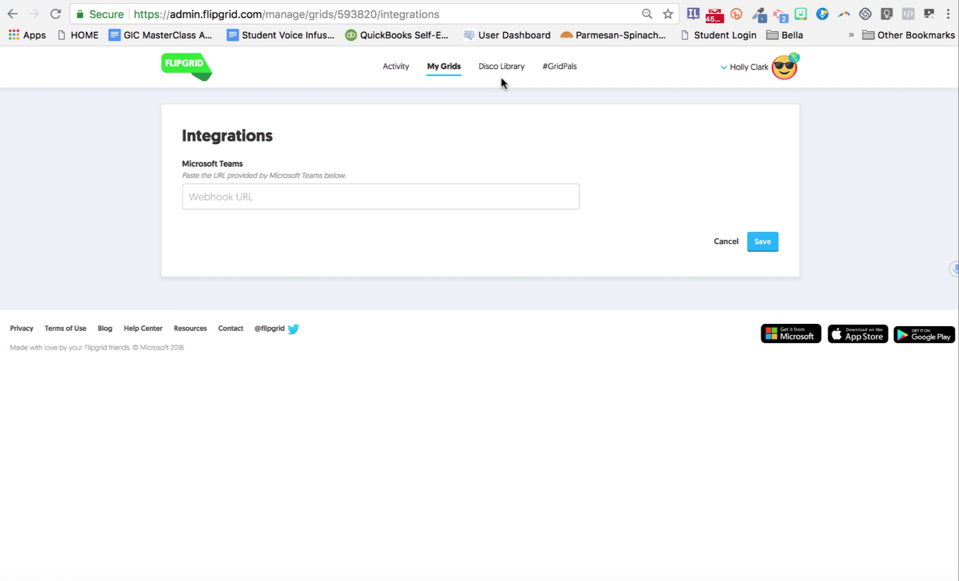
click(12, 15)
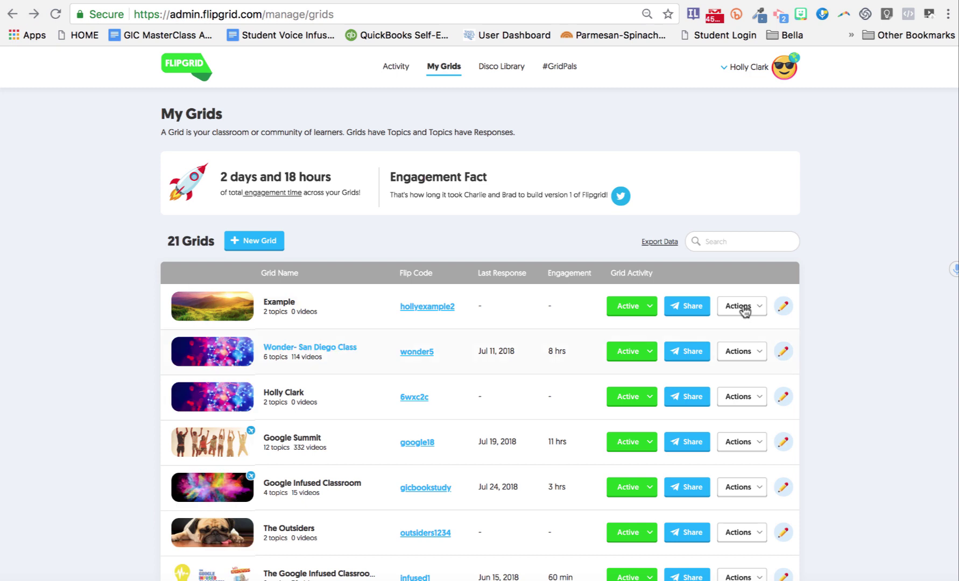
click(744, 311)
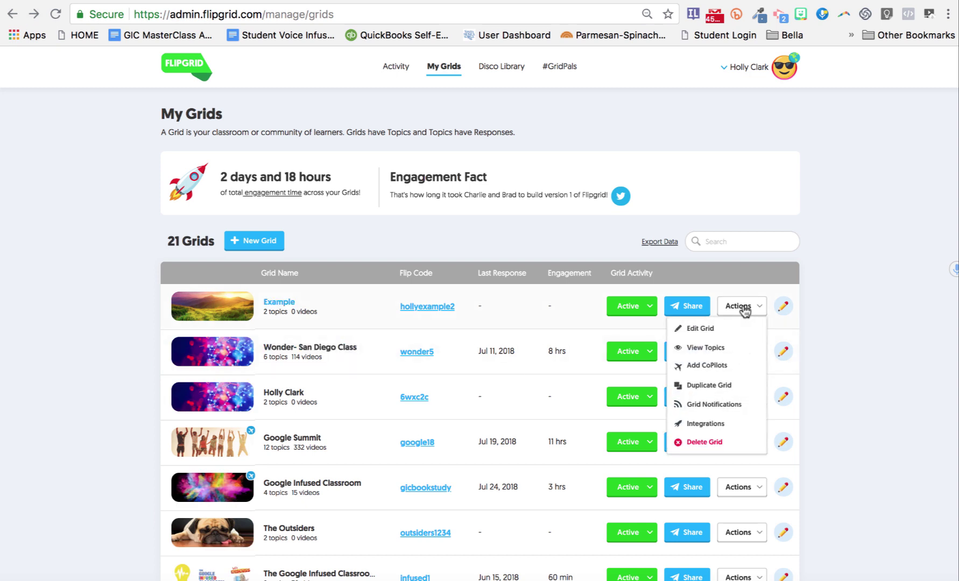